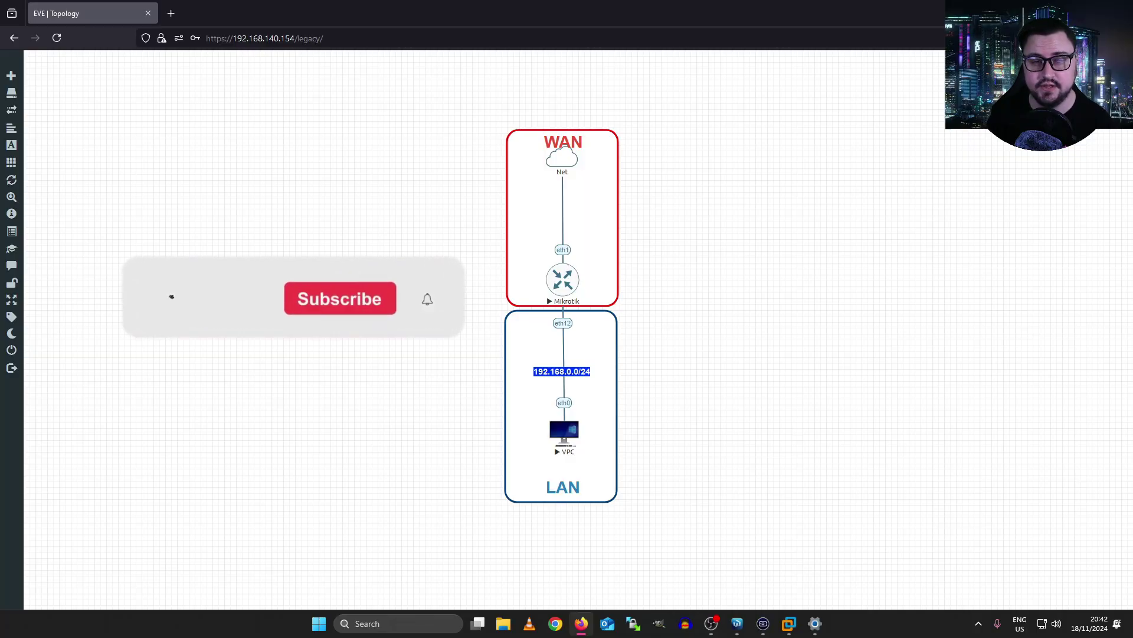
{"action": "left_click", "coordinate": [738, 623]}
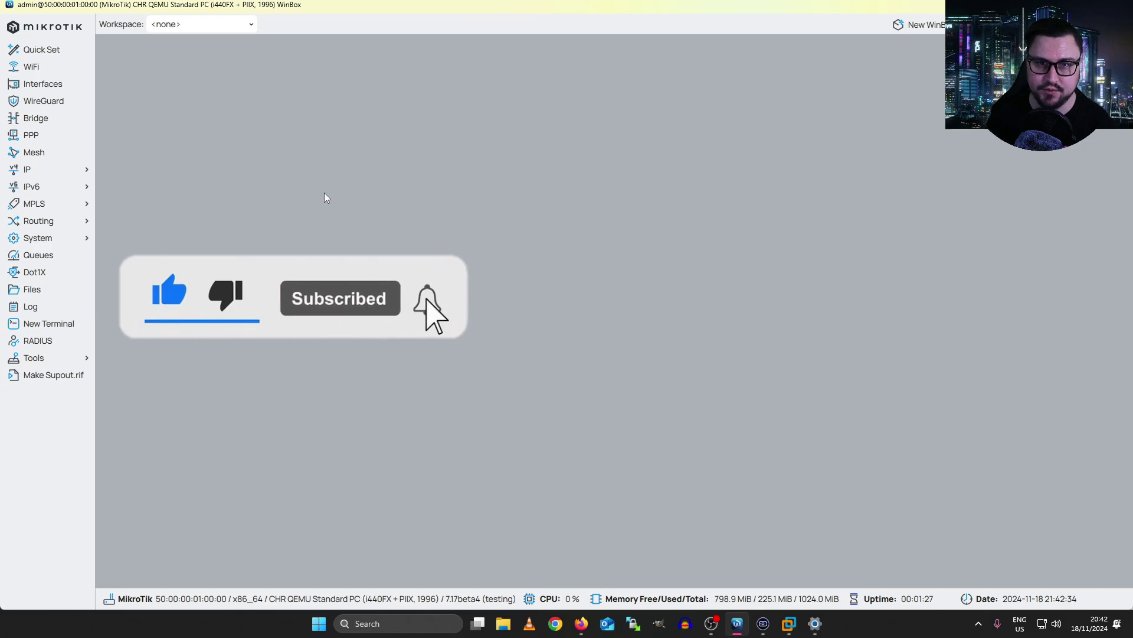
{"action": "key", "text": "alt+Tab"}
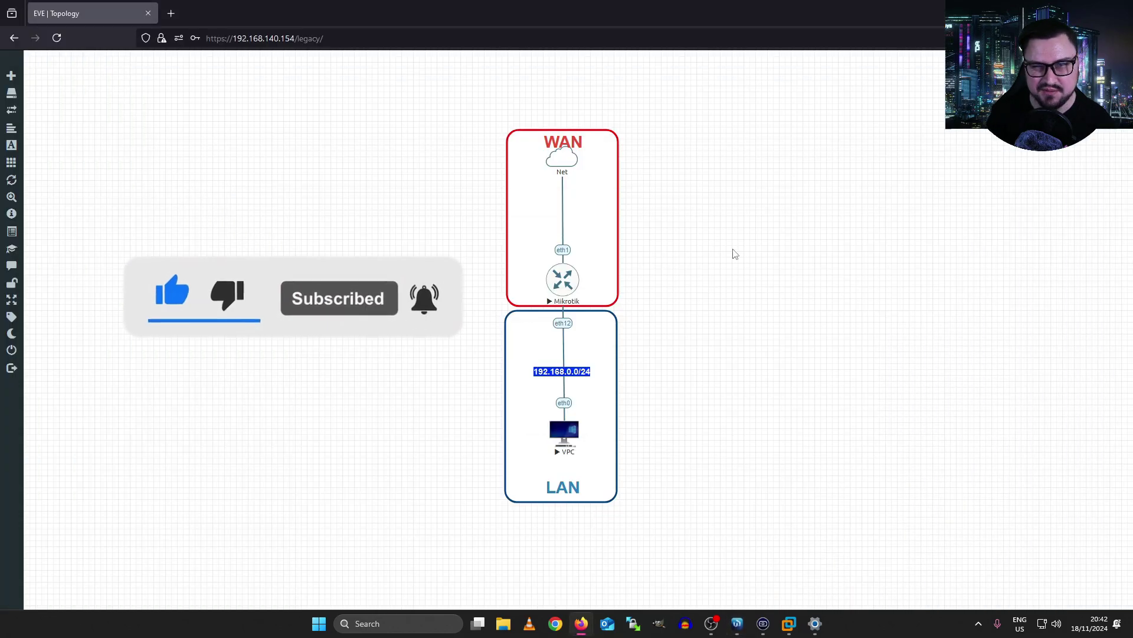
{"action": "right_click", "coordinate": [755, 394]}
{"action": "left_click", "coordinate": [699, 276]}
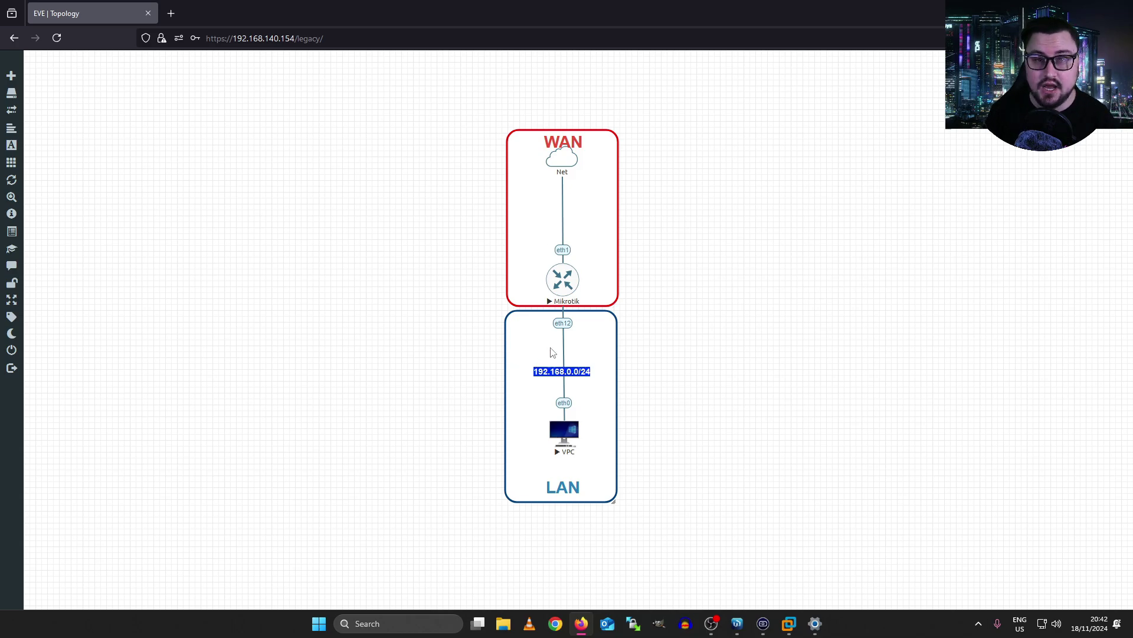
Start a new DHCP client in IP > DHCP Client, list its interface choices, then view the EVE-NG topology
{"action": "left_click", "coordinate": [737, 624]}
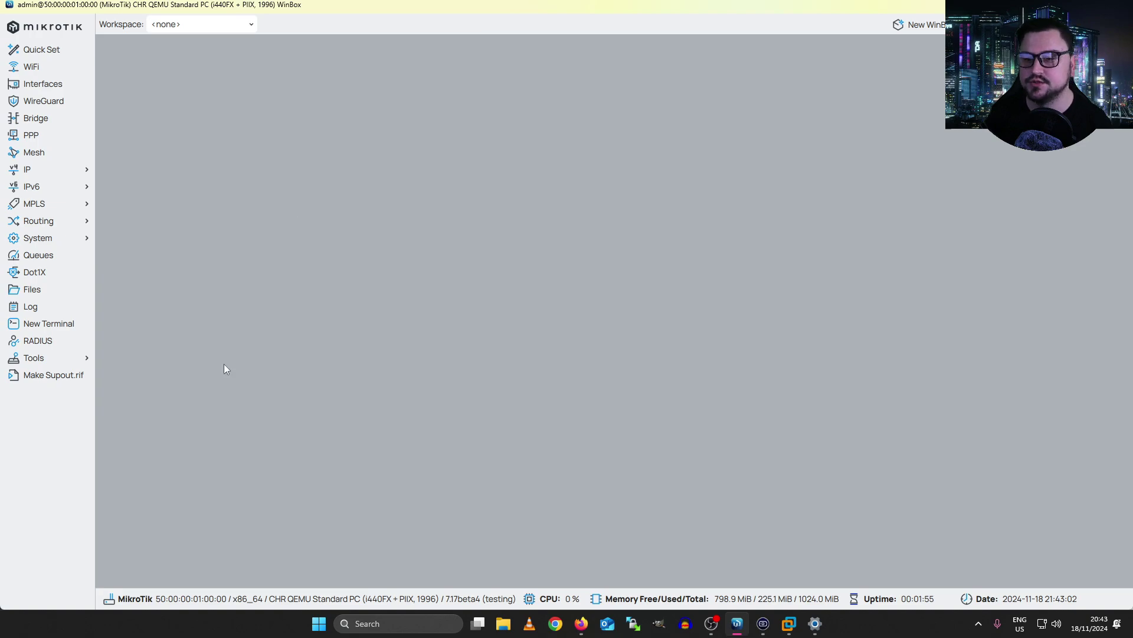
{"action": "left_click", "coordinate": [63, 171]}
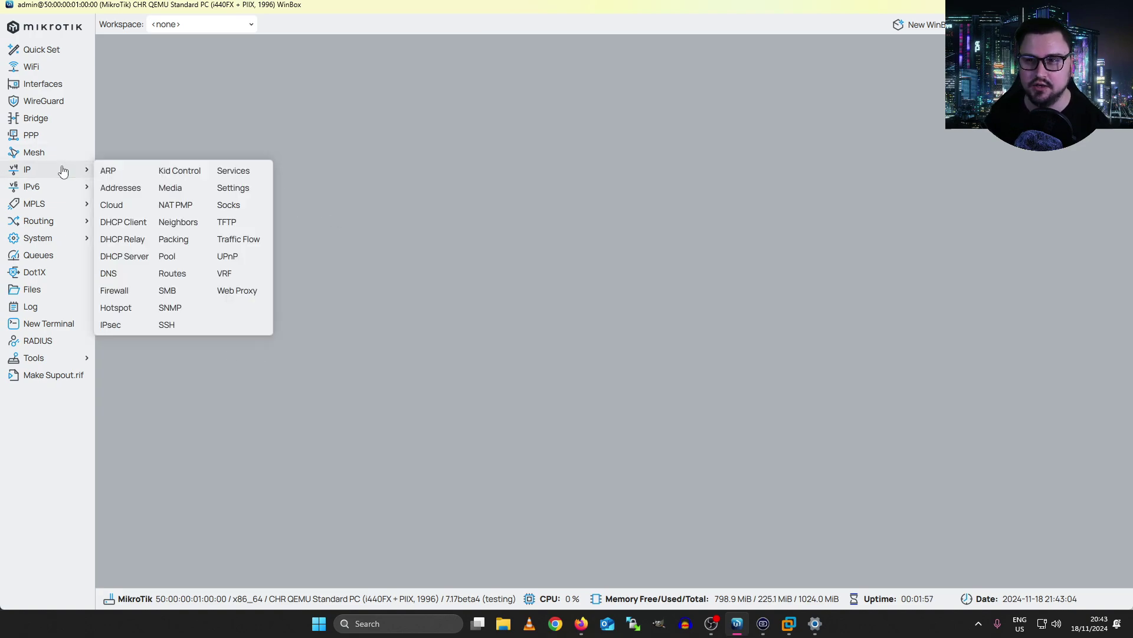
{"action": "left_click", "coordinate": [123, 222]}
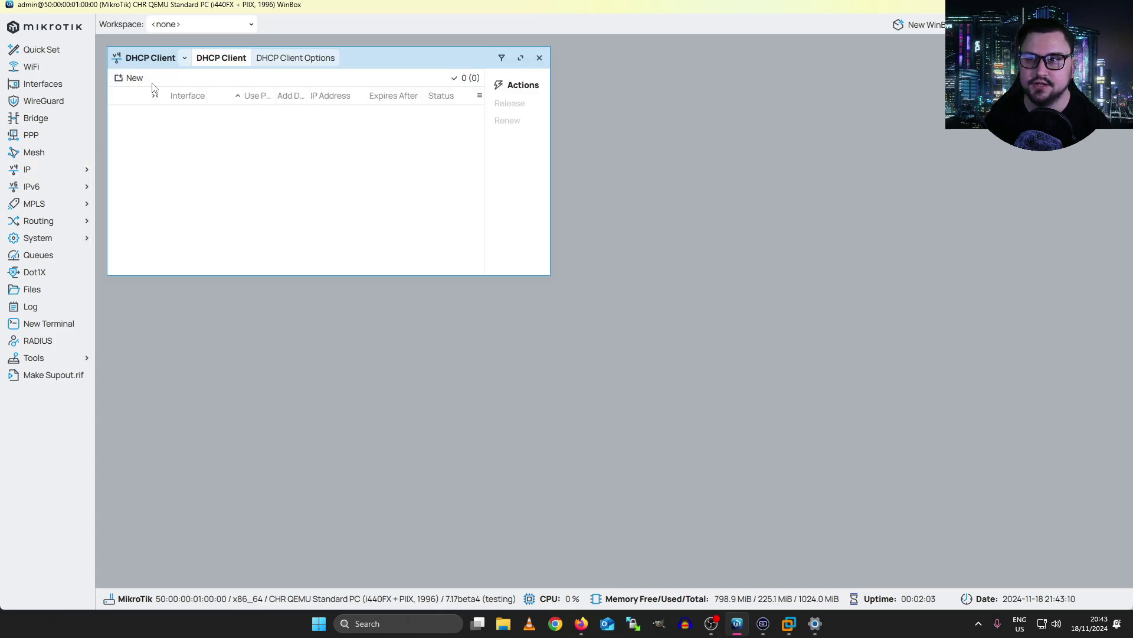
{"action": "left_click", "coordinate": [134, 78]}
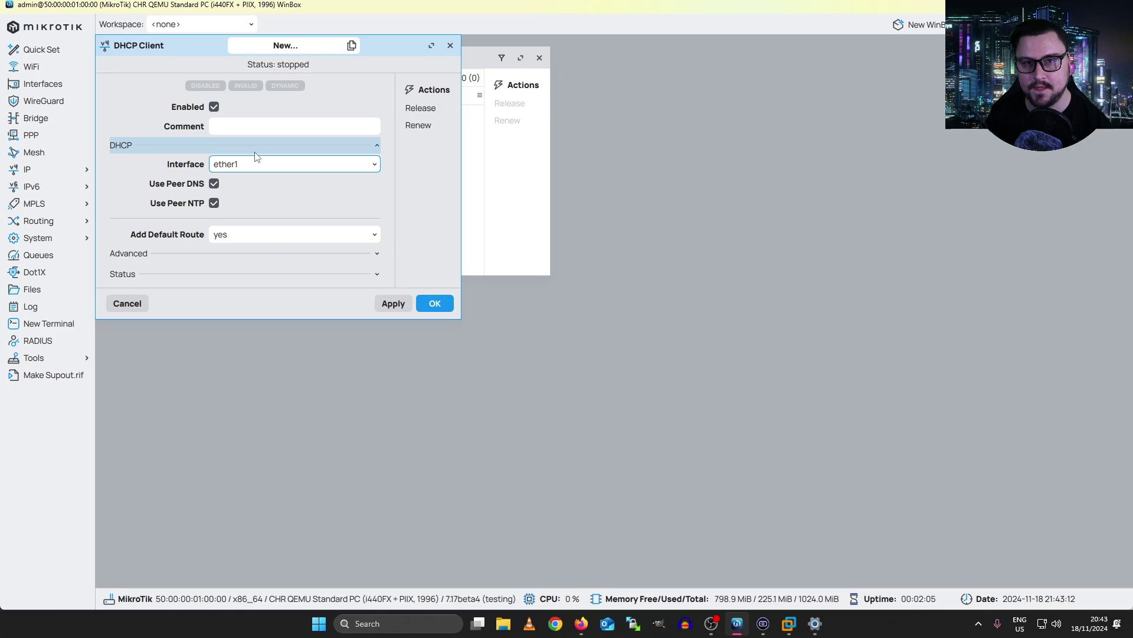
{"action": "left_click", "coordinate": [237, 167]}
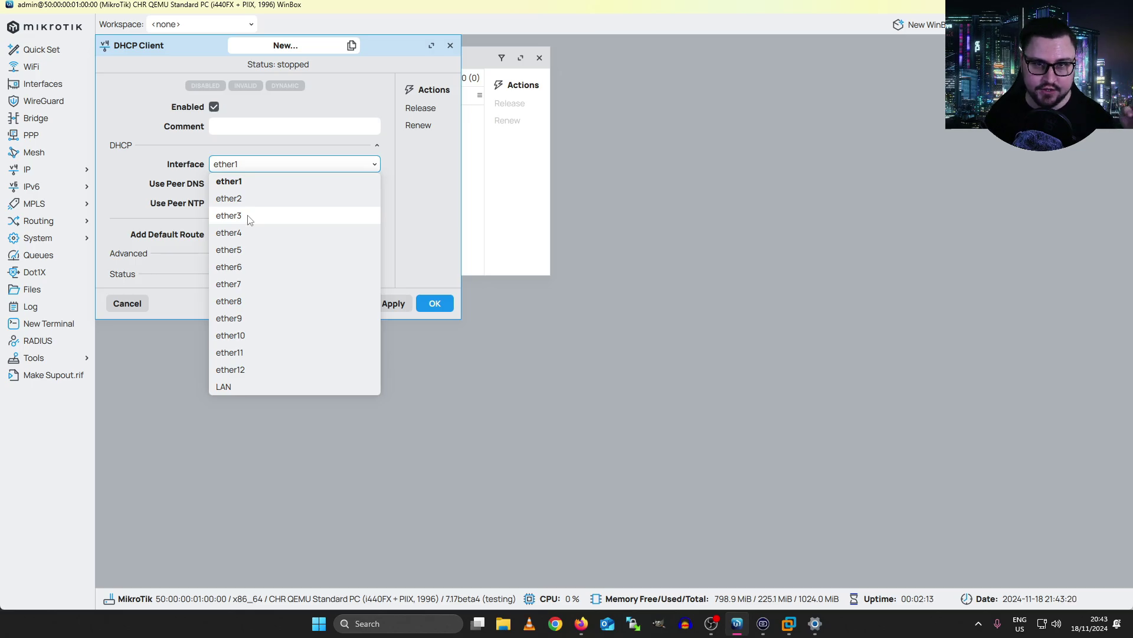
{"action": "left_click", "coordinate": [582, 624]}
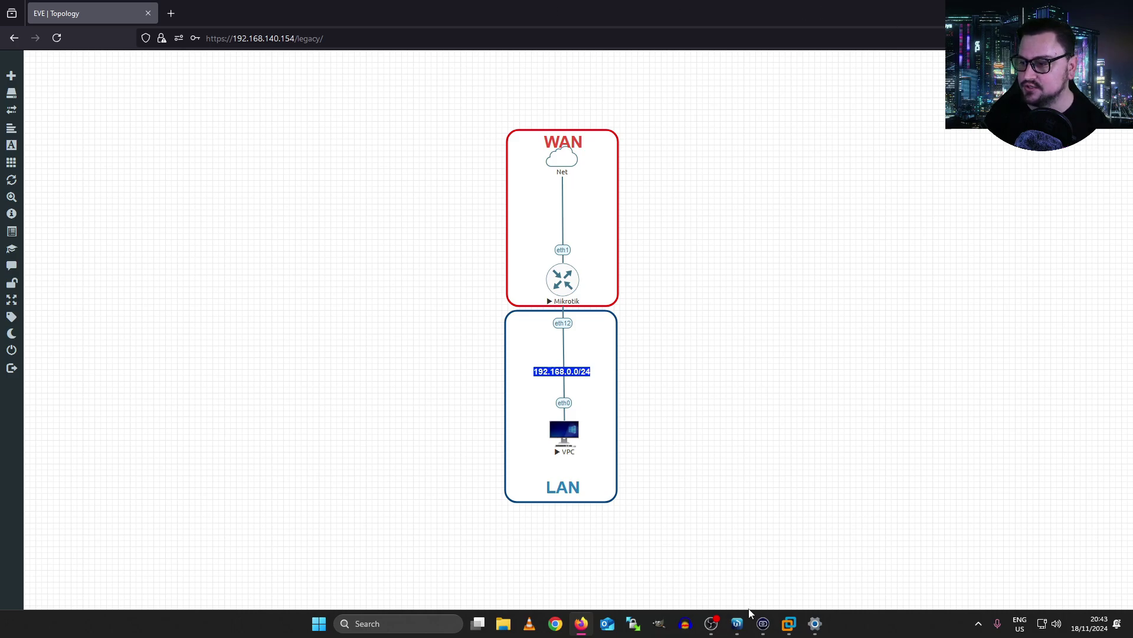
Back in WinBox, keep ether1 as the new DHCP client's interface
{"action": "left_click", "coordinate": [737, 624]}
{"action": "left_click", "coordinate": [254, 165]}
{"action": "left_click", "coordinate": [260, 180]}
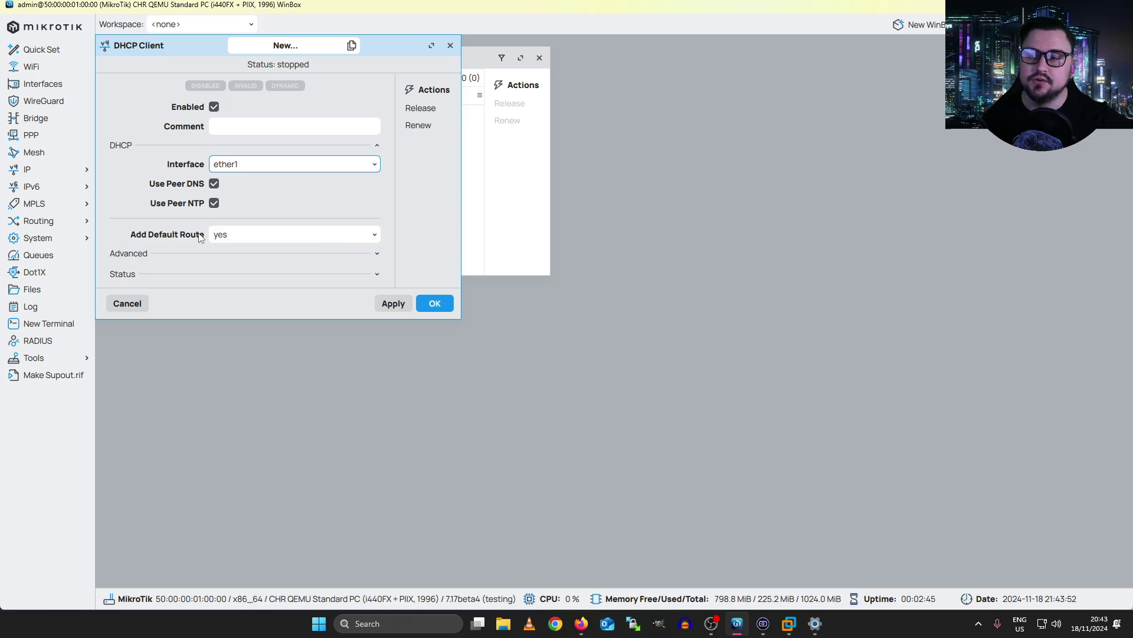
Review default route, peer DNS and advanced options, keep ether1, and save the DHCP client
{"action": "left_click", "coordinate": [246, 236]}
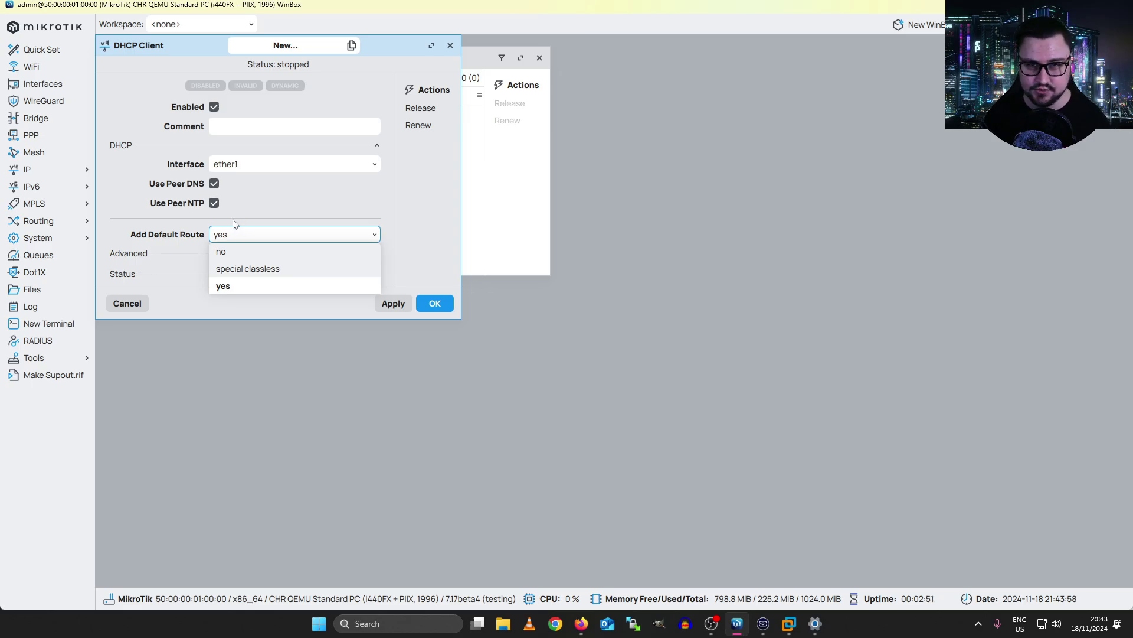
{"action": "left_click", "coordinate": [245, 186]}
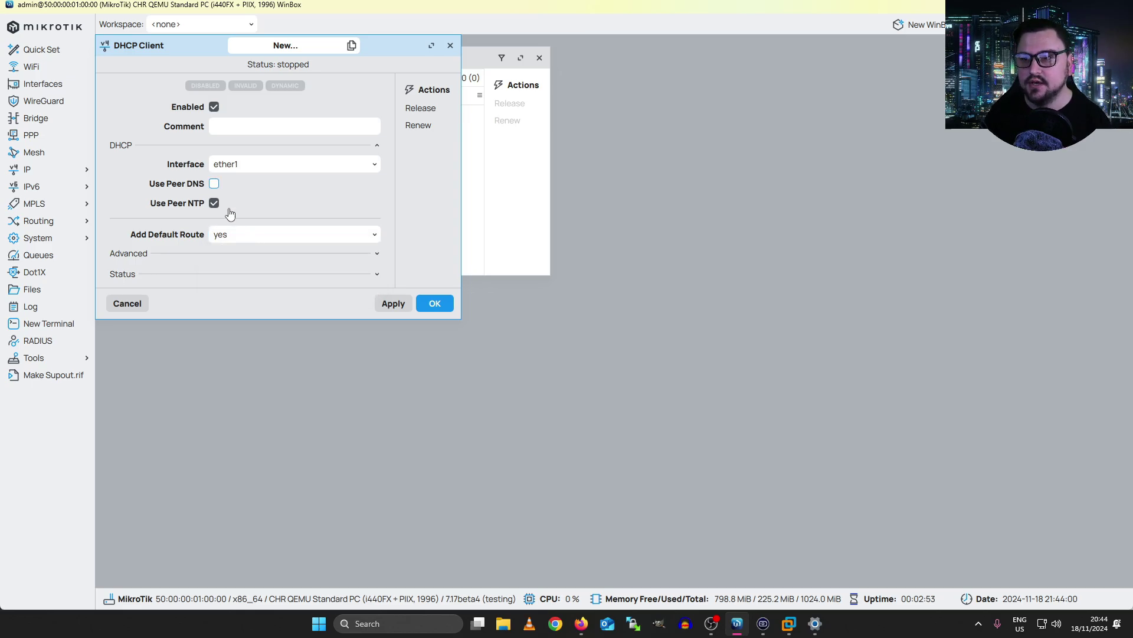
{"action": "left_click", "coordinate": [214, 184]}
{"action": "left_click", "coordinate": [186, 252]}
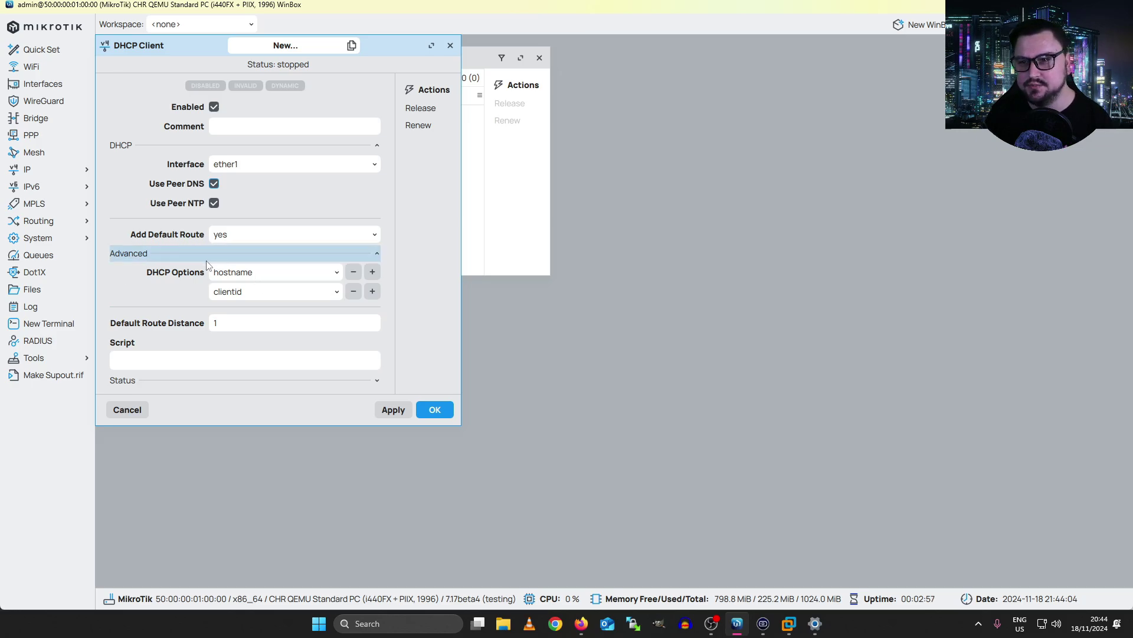
{"action": "left_click", "coordinate": [284, 254]}
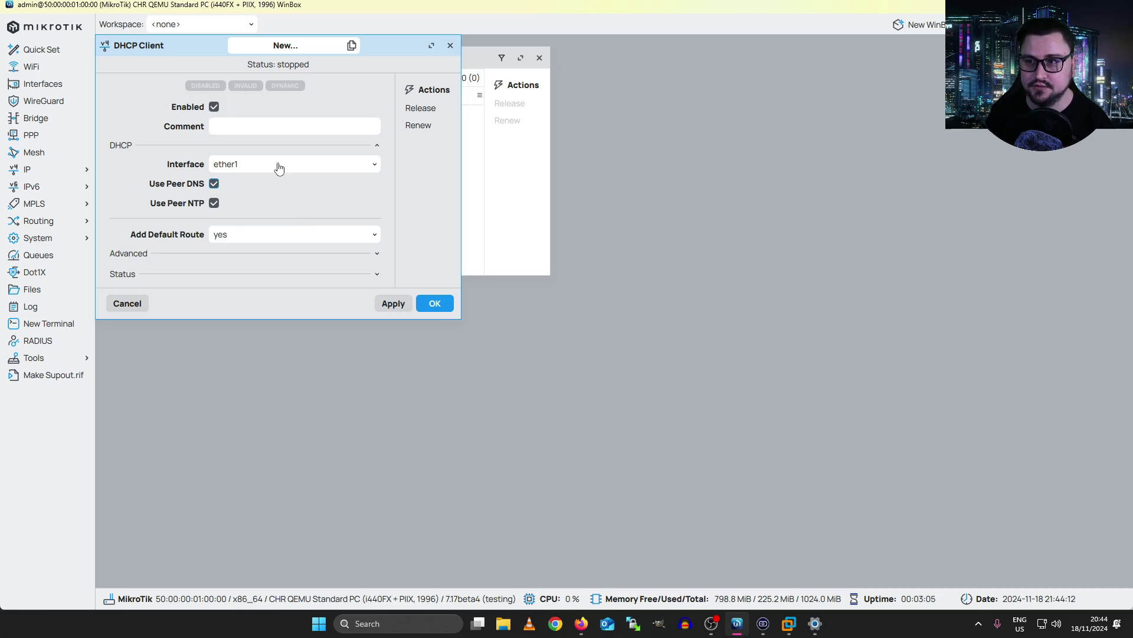
{"action": "left_click", "coordinate": [249, 165]}
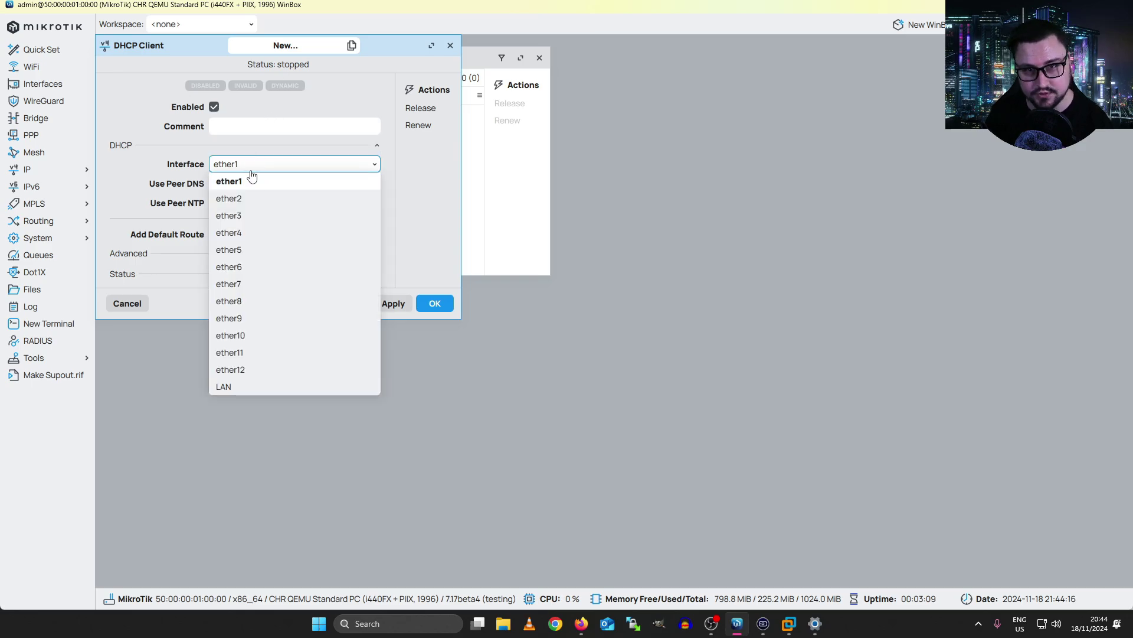
{"action": "left_click", "coordinate": [253, 148]}
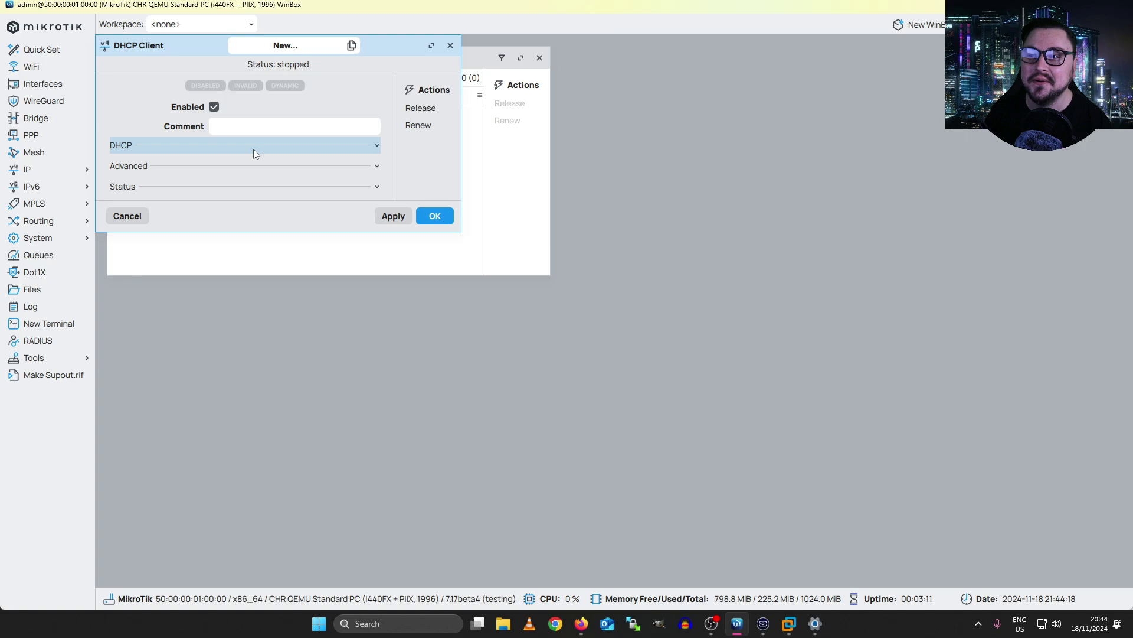
{"action": "left_click", "coordinate": [253, 148]}
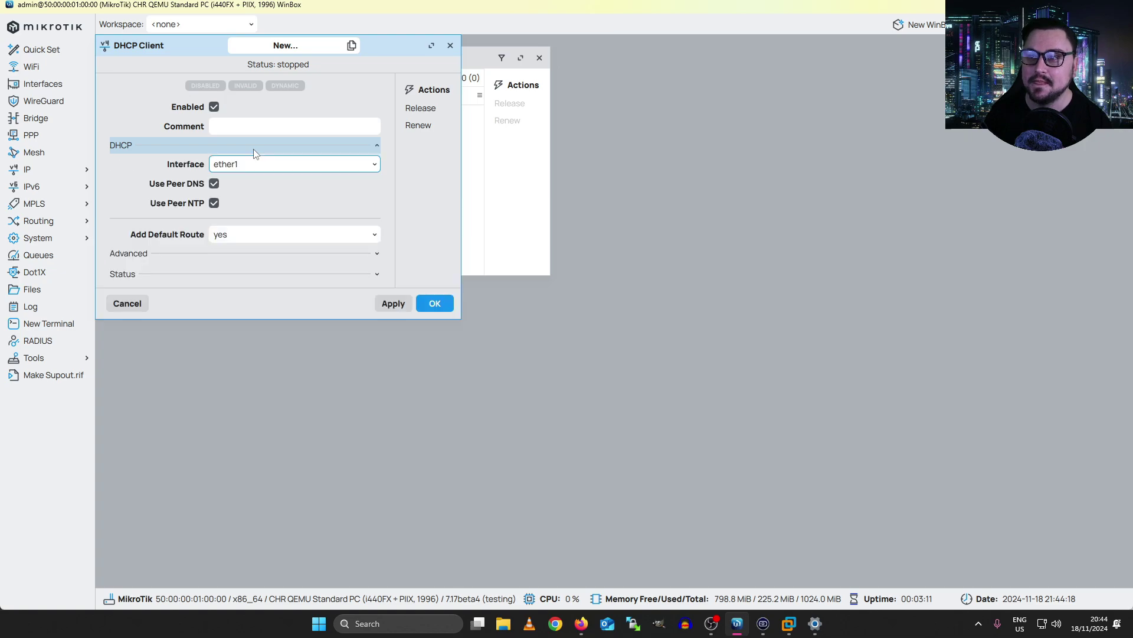
{"action": "left_click", "coordinate": [435, 303]}
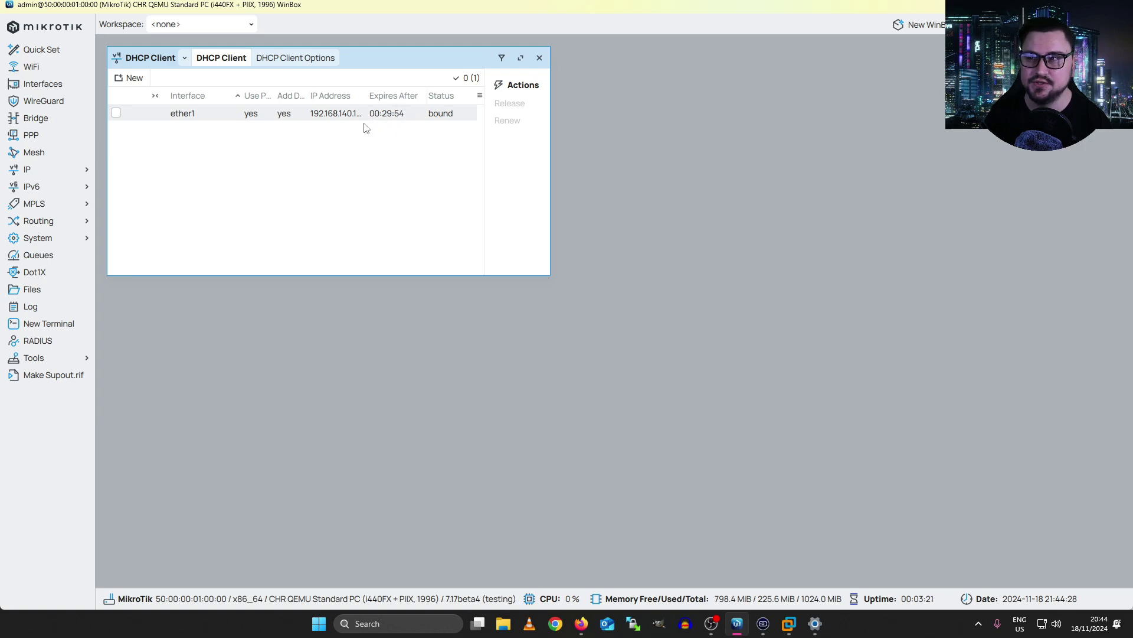
Open the IP address list beside the DHCP client and show the dynamic 192.168.140.138/24 address
{"action": "double_click", "coordinate": [366, 96]}
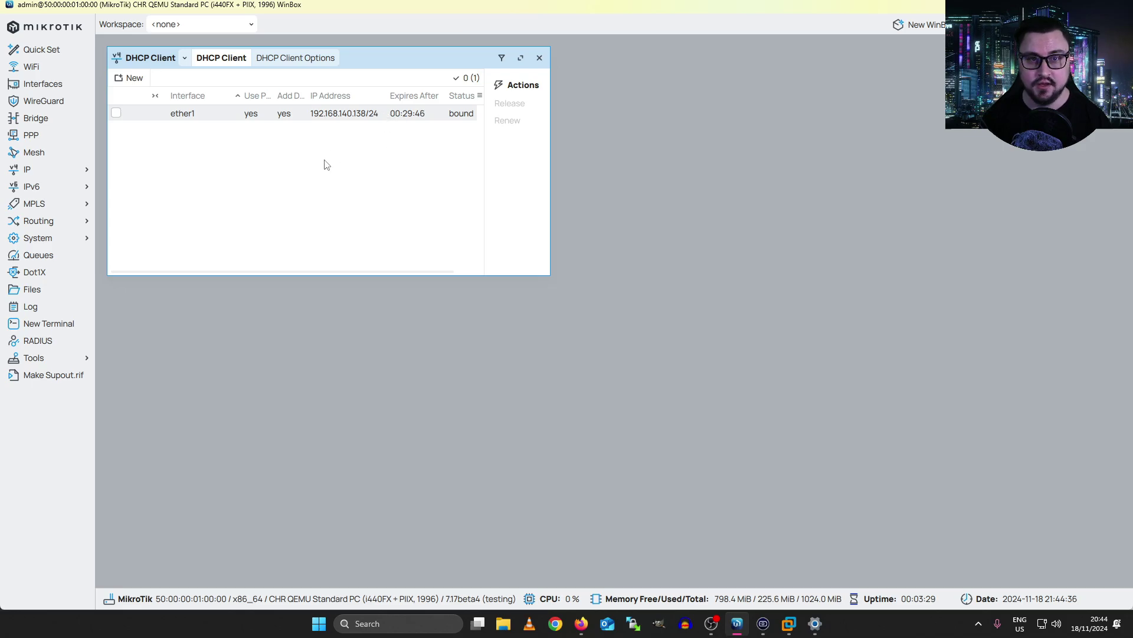
{"action": "left_click", "coordinate": [48, 171]}
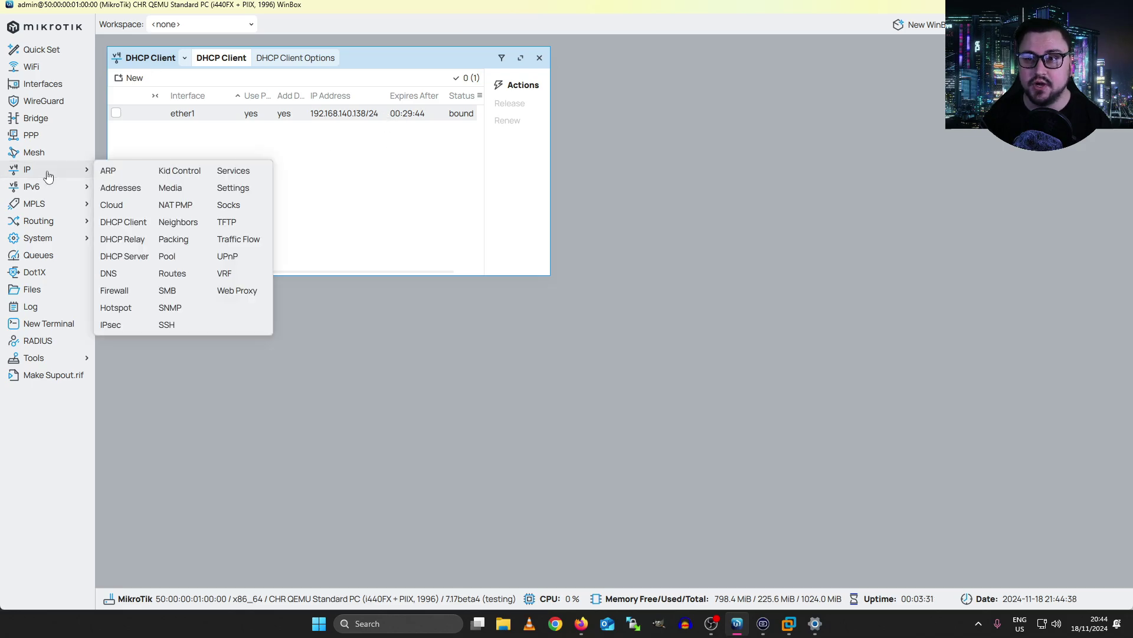
{"action": "left_click", "coordinate": [121, 187]}
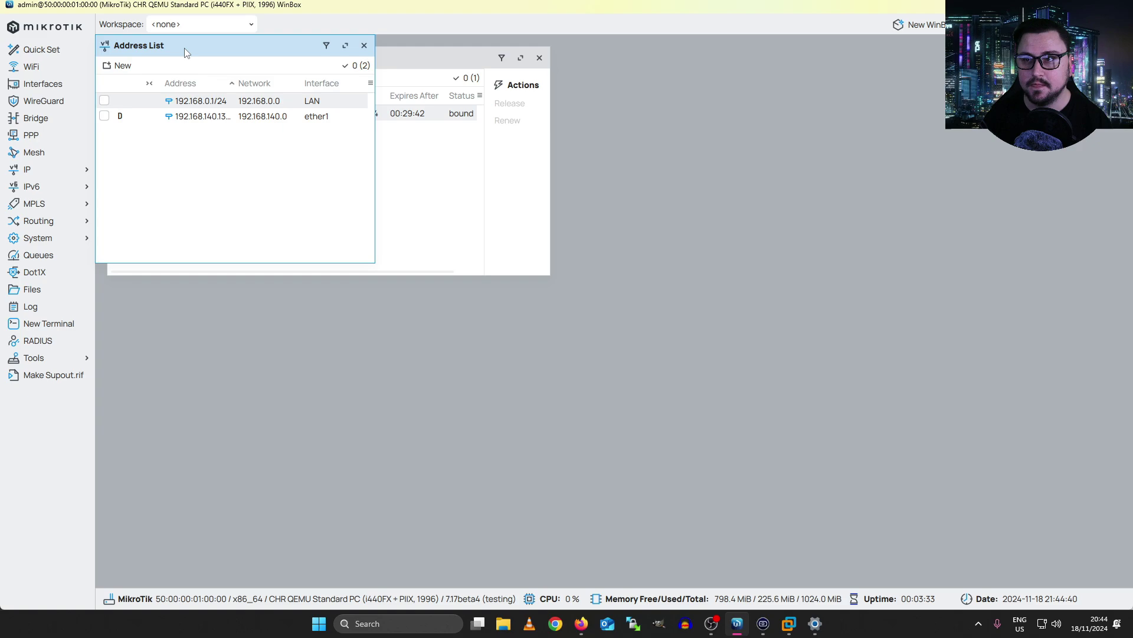
{"action": "left_click_drag", "start_coordinate": [183, 51], "coordinate": [184, 313]}
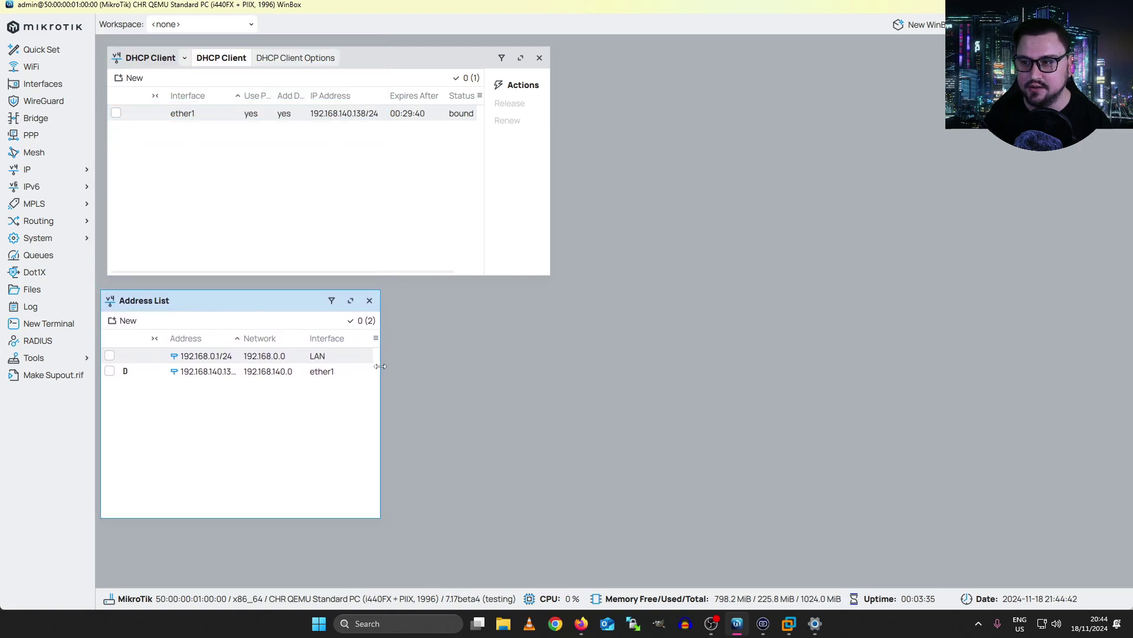
{"action": "left_click_drag", "start_coordinate": [380, 371], "coordinate": [594, 379]}
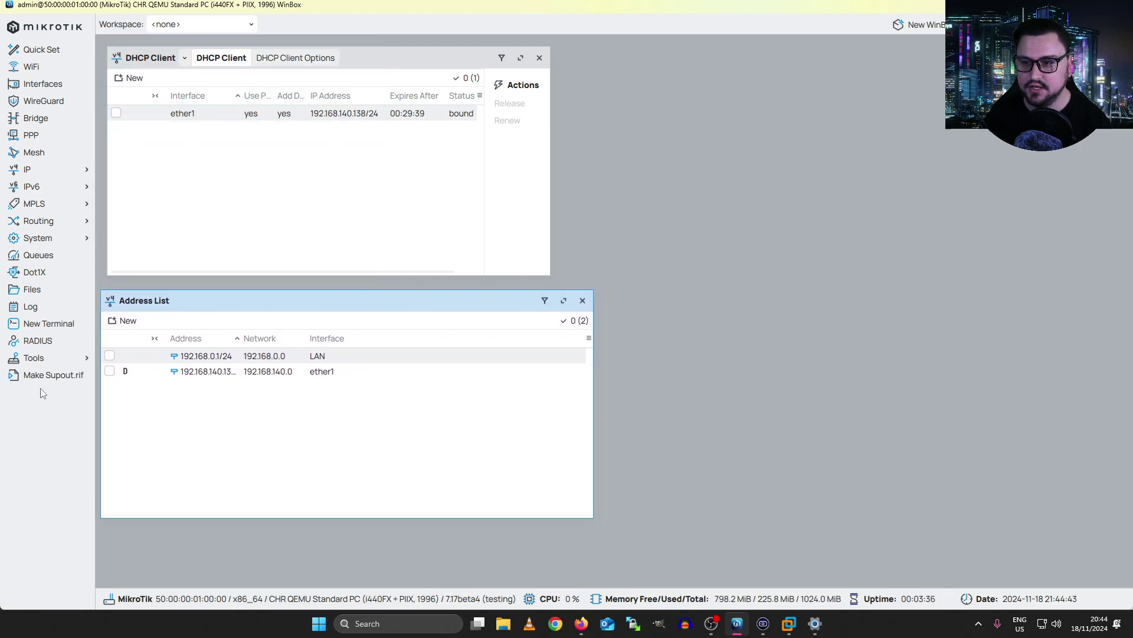
{"action": "left_click", "coordinate": [126, 372]}
{"action": "left_click_drag", "start_coordinate": [243, 333], "coordinate": [272, 333]}
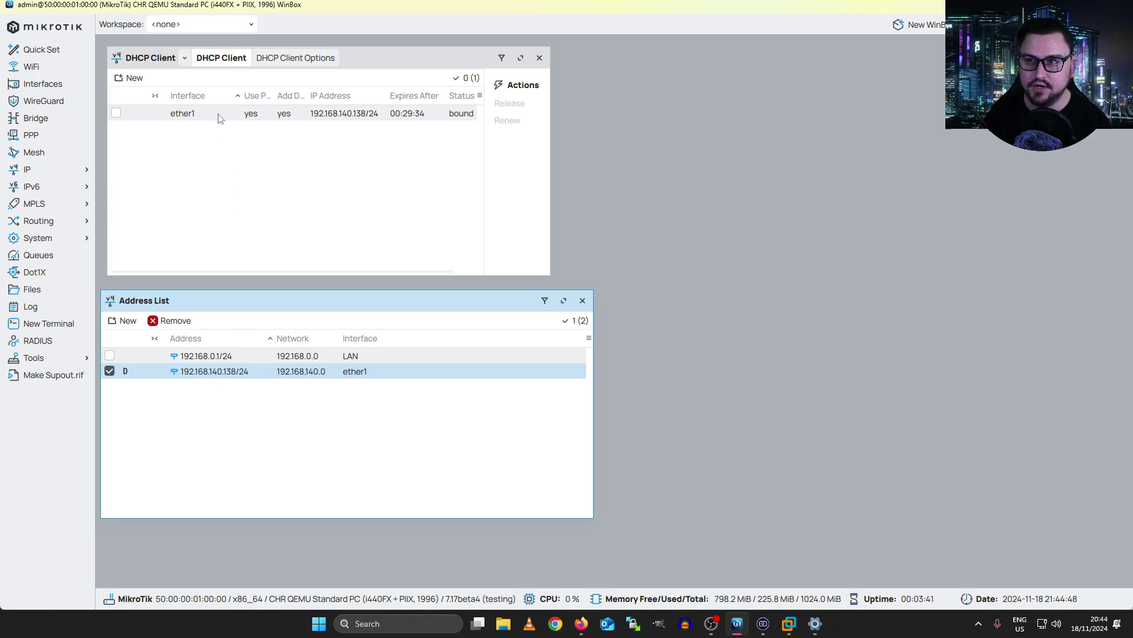
Disable and re-enable the ether1 DHCP client, confirm its leased address, and close the address list
{"action": "left_click", "coordinate": [236, 116]}
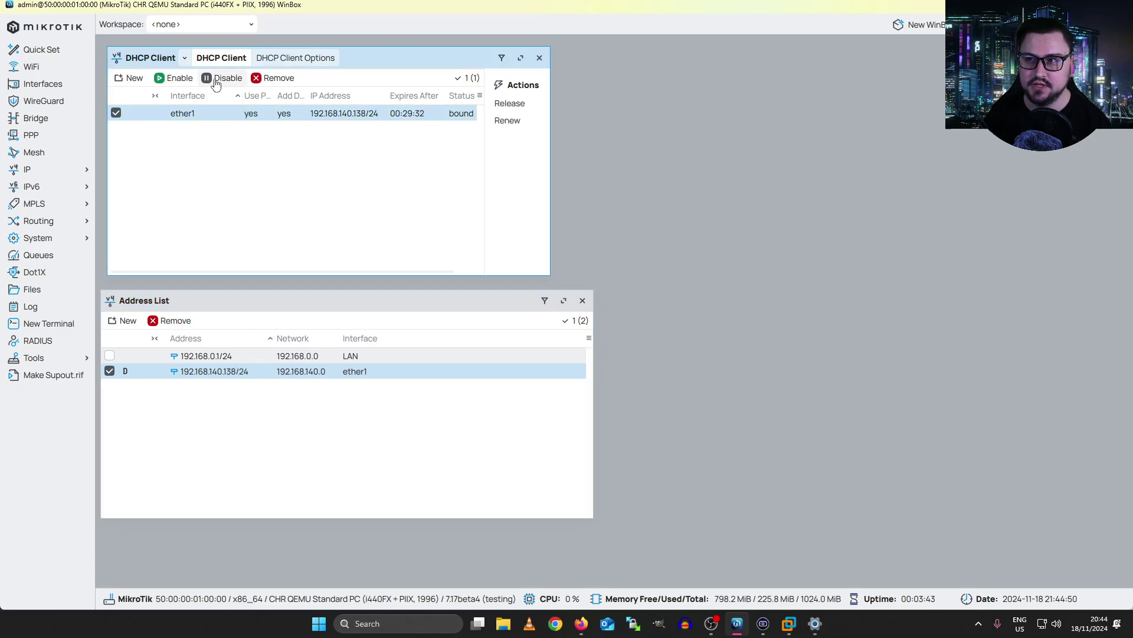
{"action": "left_click", "coordinate": [215, 82]}
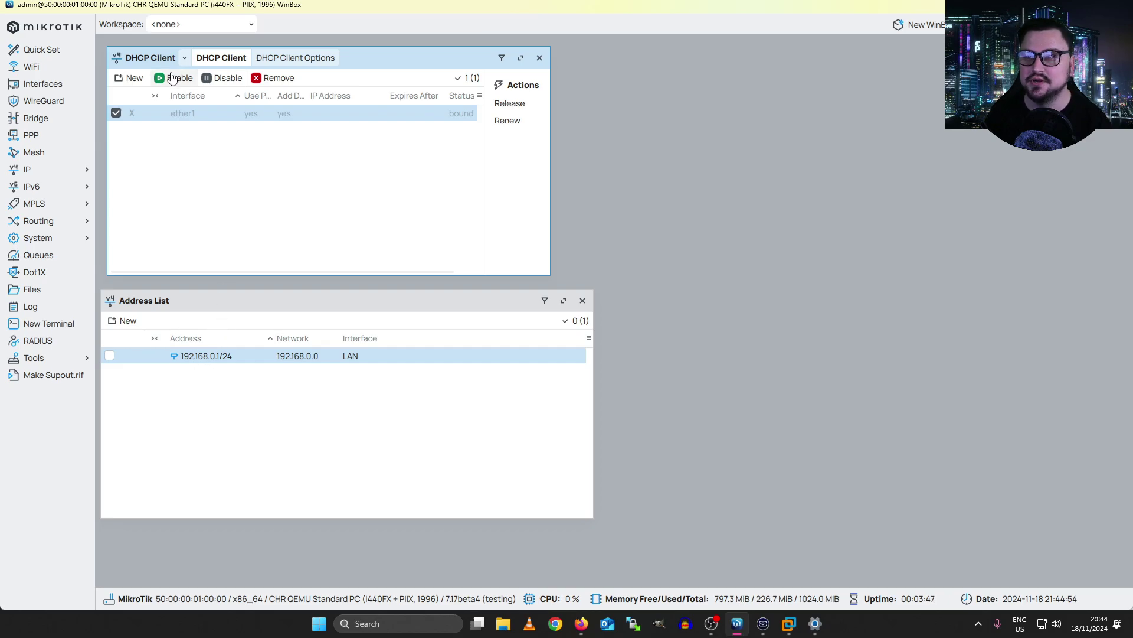
{"action": "left_click", "coordinate": [171, 78]}
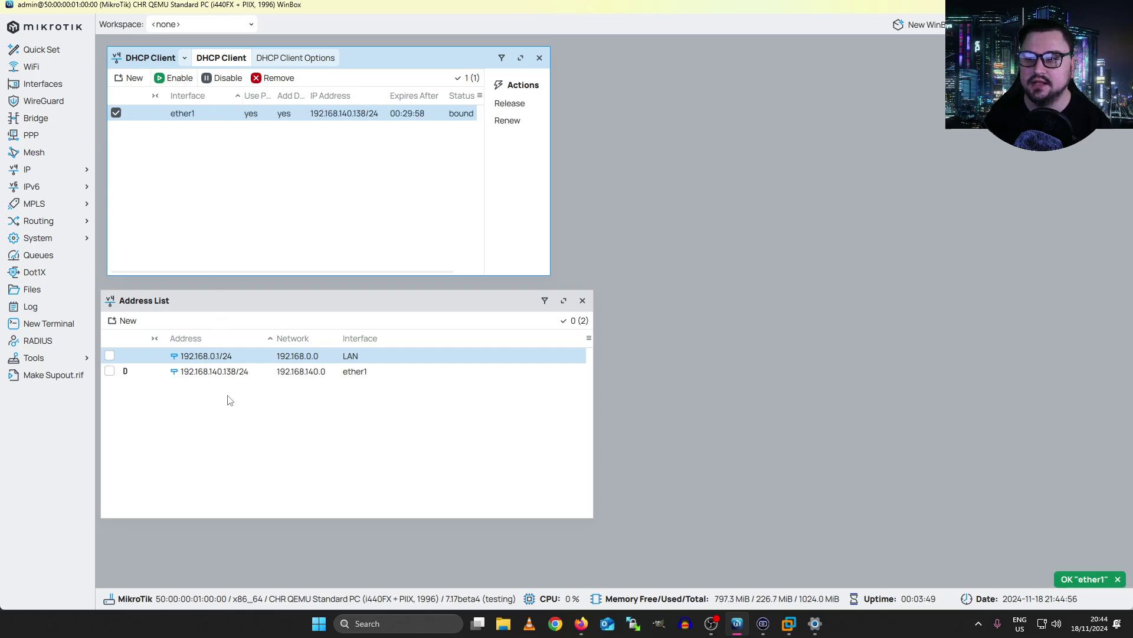
{"action": "left_click", "coordinate": [192, 372]}
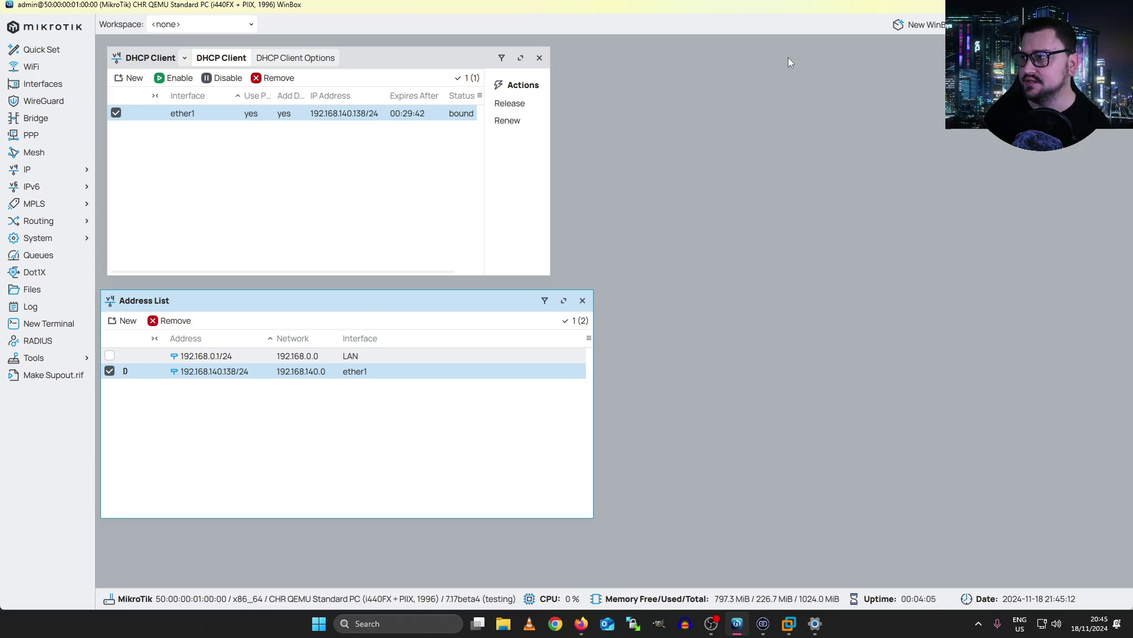
{"action": "left_click", "coordinate": [582, 302]}
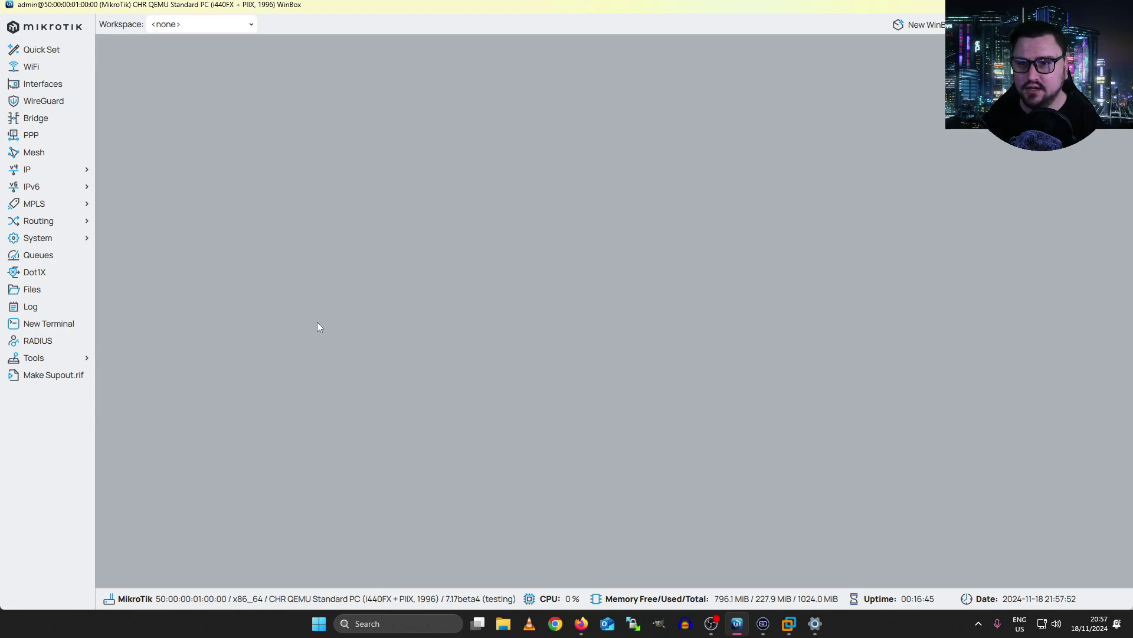
Launch the DHCP Setup wizard from the DHCP tab of IP > DHCP Server
{"action": "left_click", "coordinate": [88, 170]}
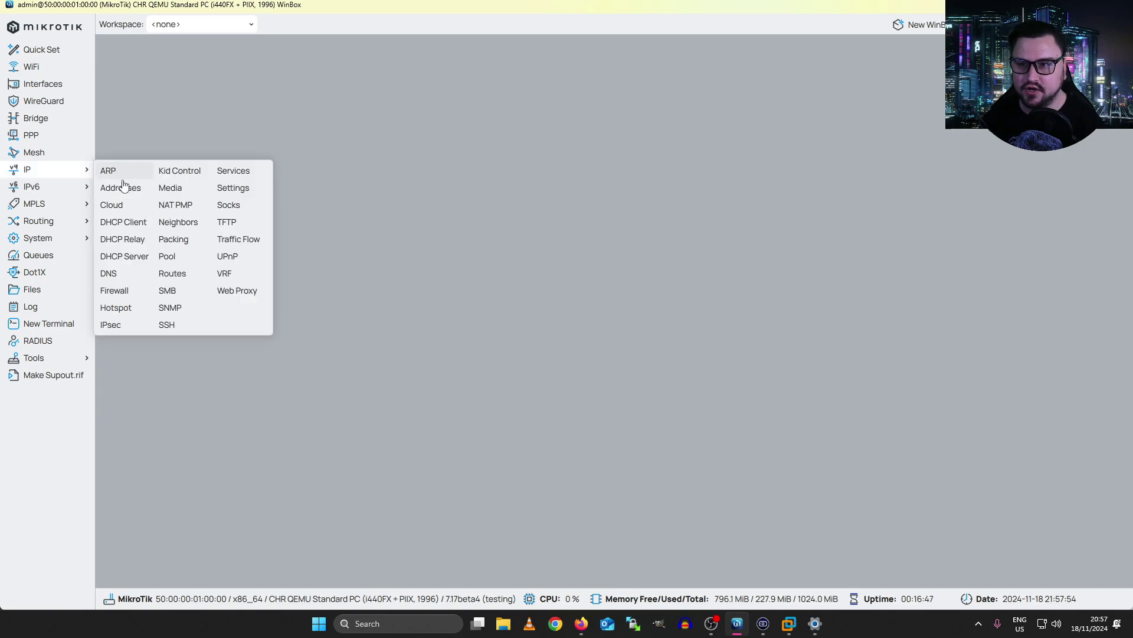
{"action": "left_click", "coordinate": [139, 261]}
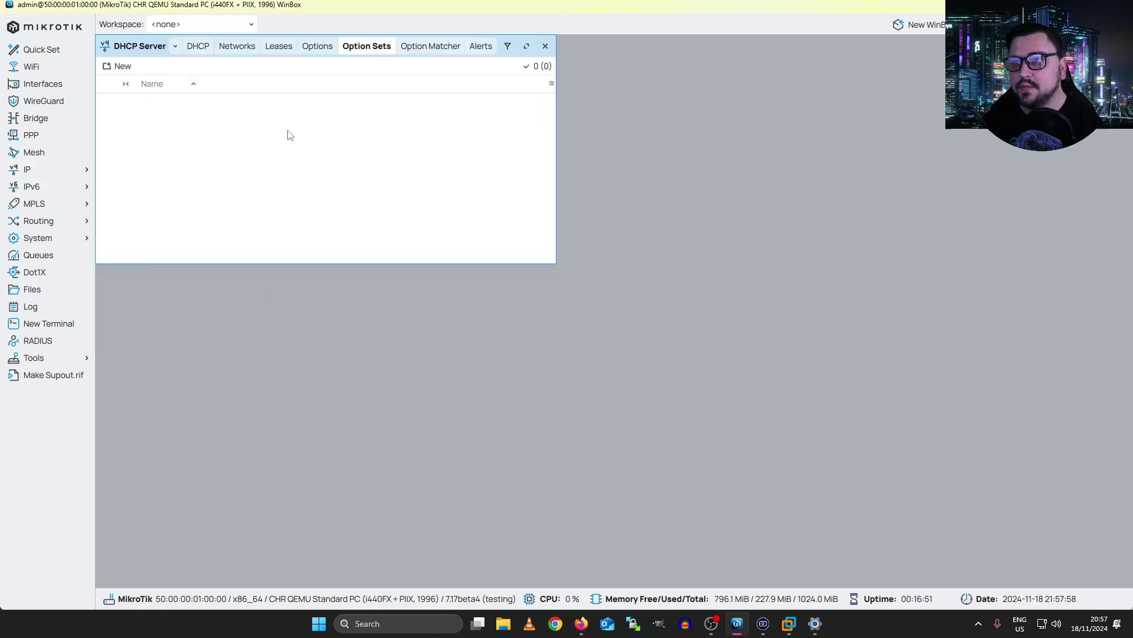
{"action": "left_click", "coordinate": [198, 49]}
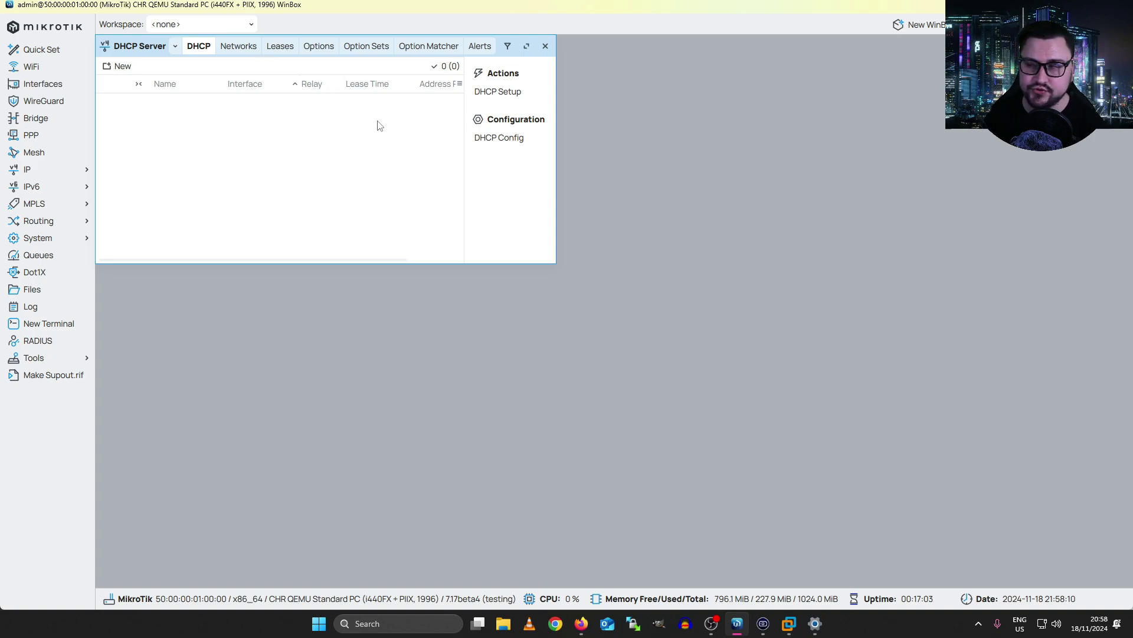
{"action": "left_click", "coordinate": [490, 93]}
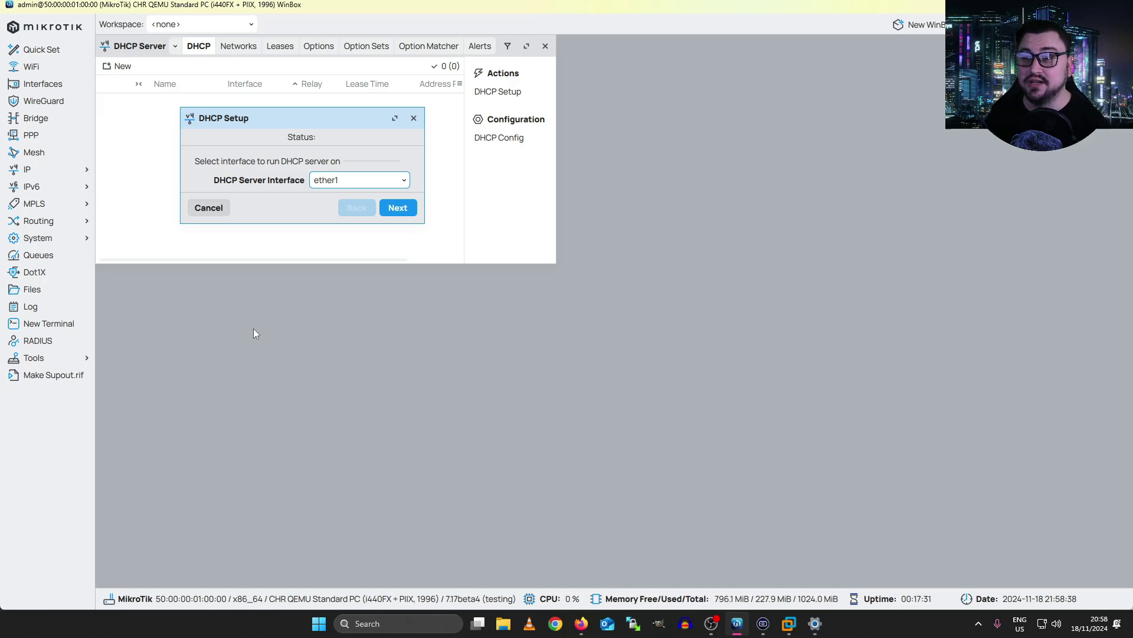
Select the LAN address 192.168.0.1/24 in IP > Addresses, checking the EVE topology
{"action": "left_click", "coordinate": [57, 172]}
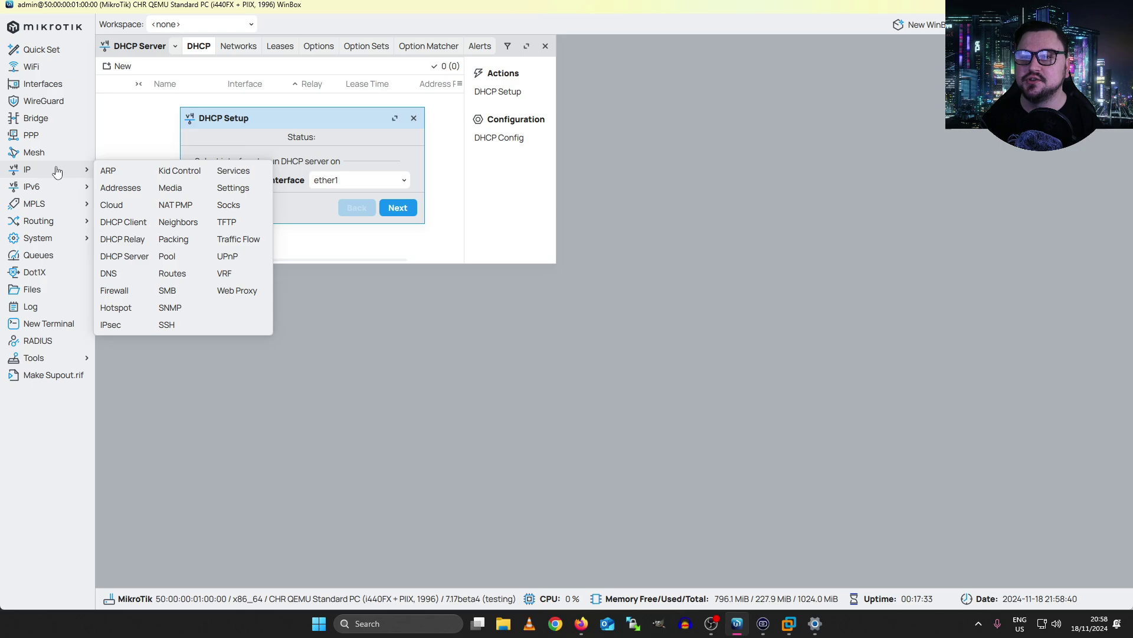
{"action": "left_click", "coordinate": [121, 187]}
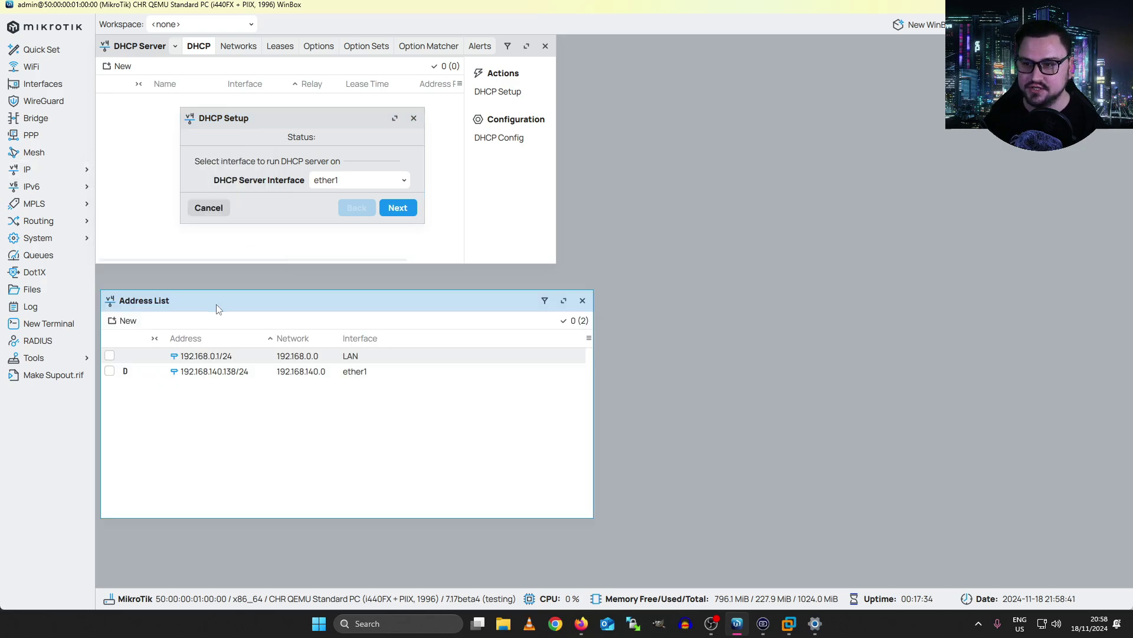
{"action": "left_click", "coordinate": [213, 358]}
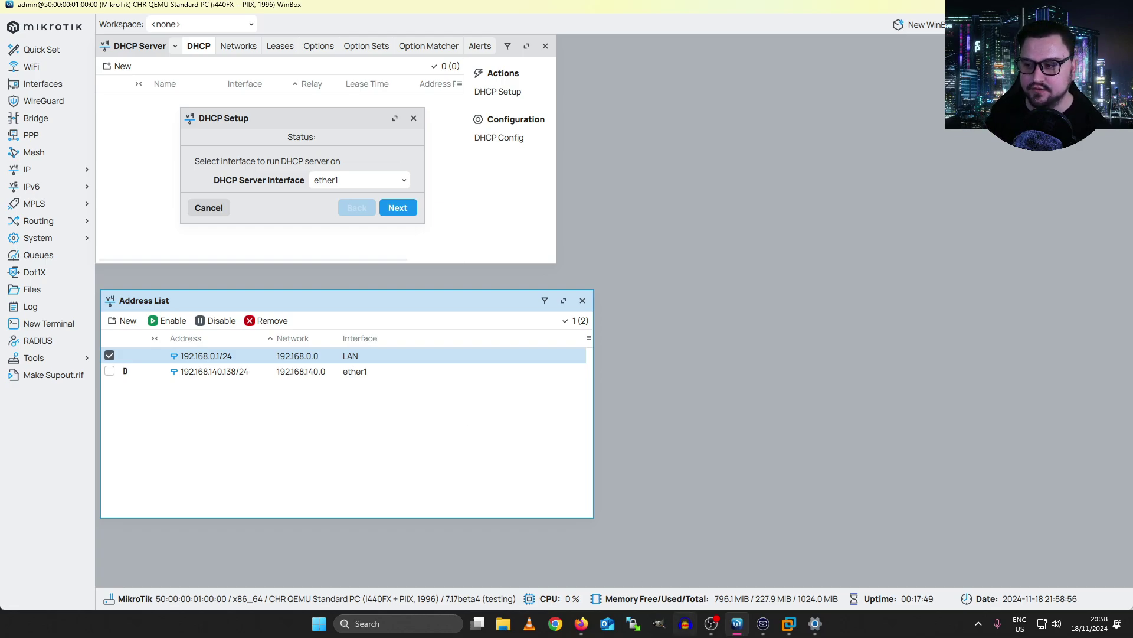
{"action": "key", "text": "alt+Tab"}
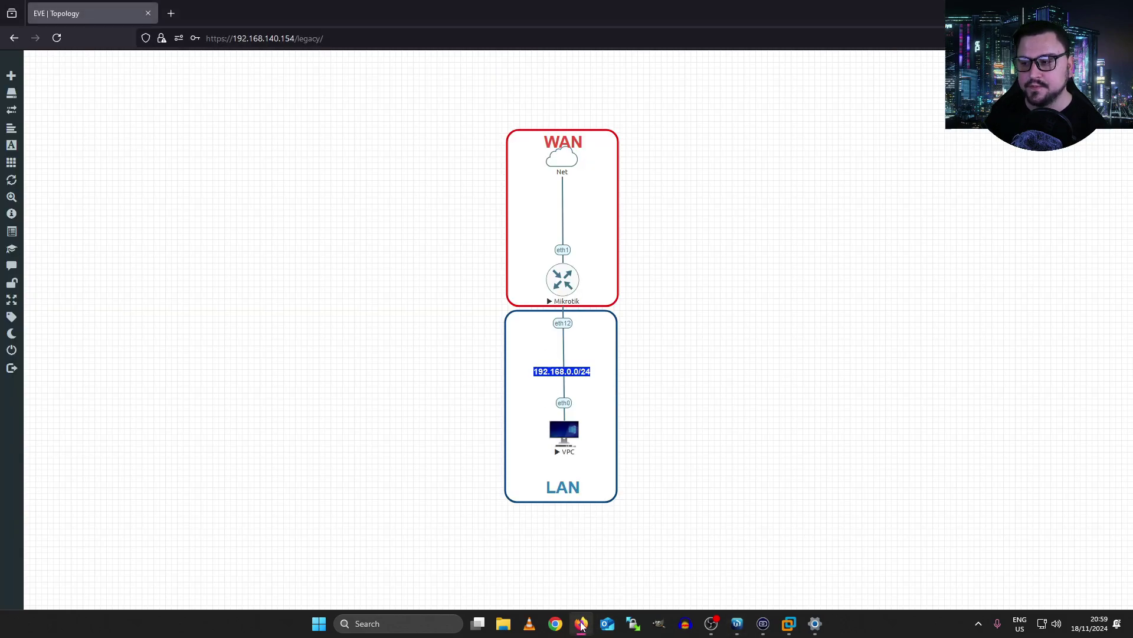
{"action": "left_click", "coordinate": [737, 623]}
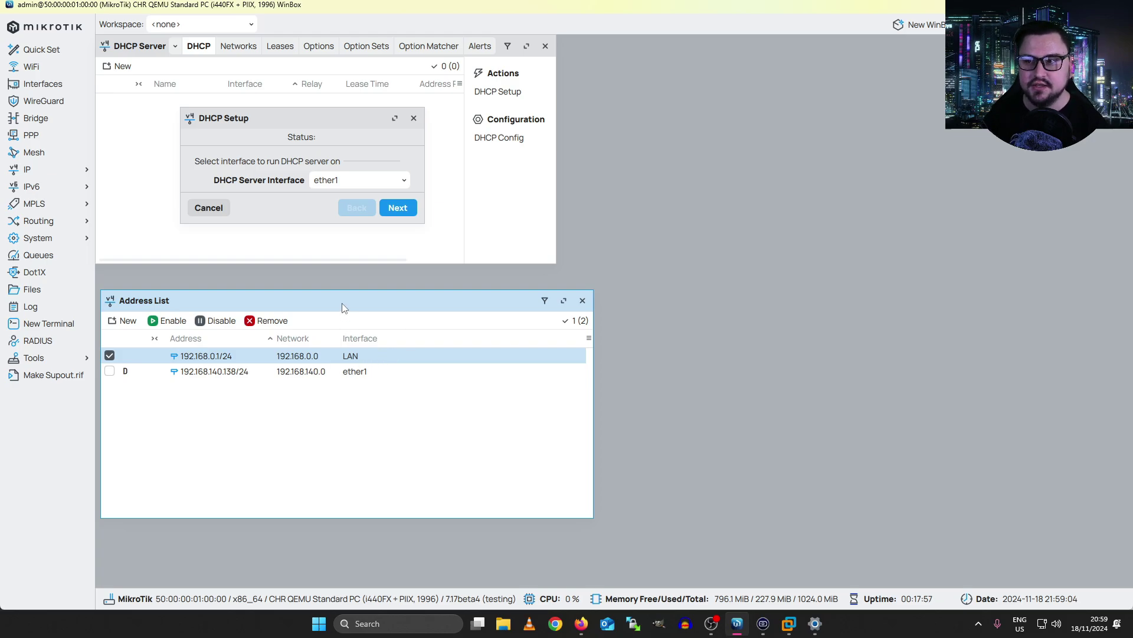
Set the DHCP Setup wizard's server interface to LAN
{"action": "left_click", "coordinate": [316, 182]}
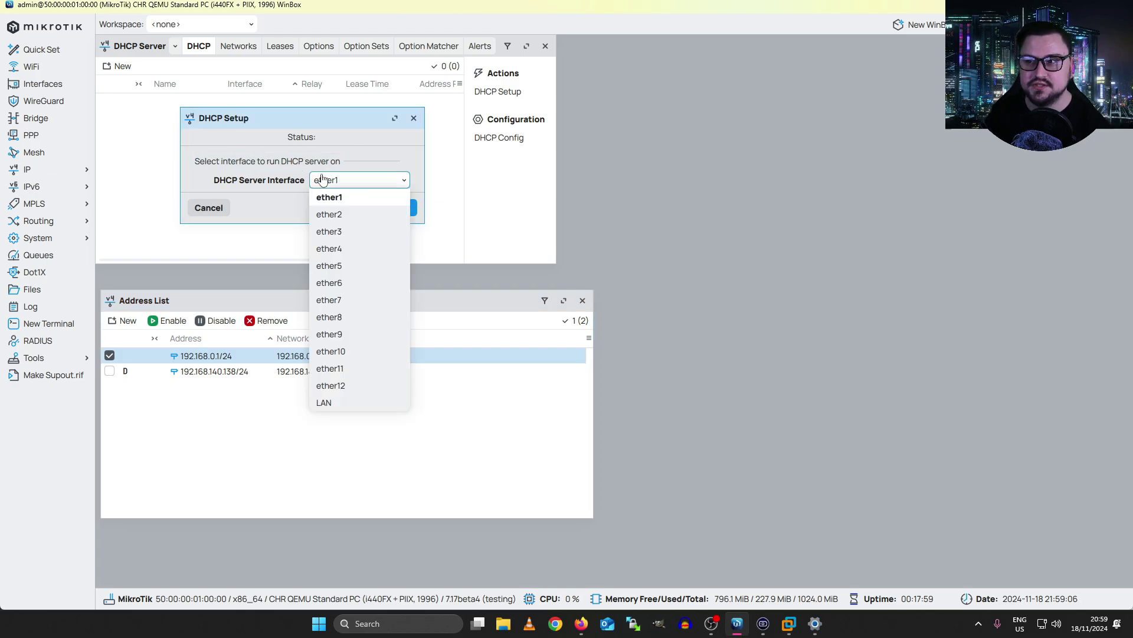
{"action": "left_click", "coordinate": [324, 402]}
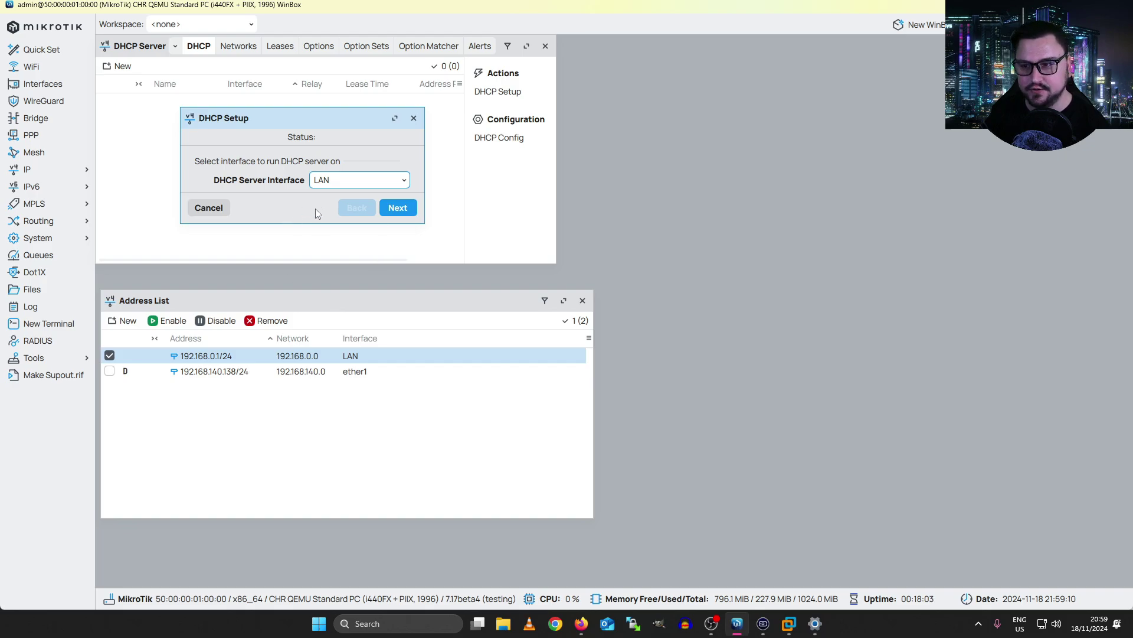
{"action": "left_click", "coordinate": [399, 211]}
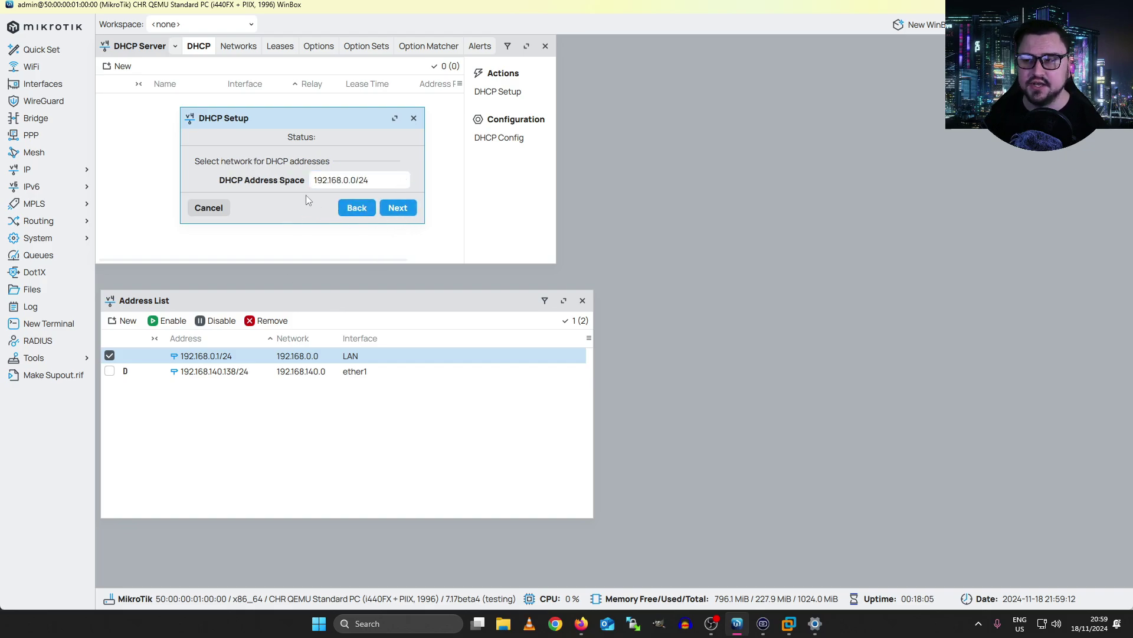
Accept address space 192.168.0.0/24 and select the gateway value 192.168.0.1
{"action": "left_click", "coordinate": [380, 184]}
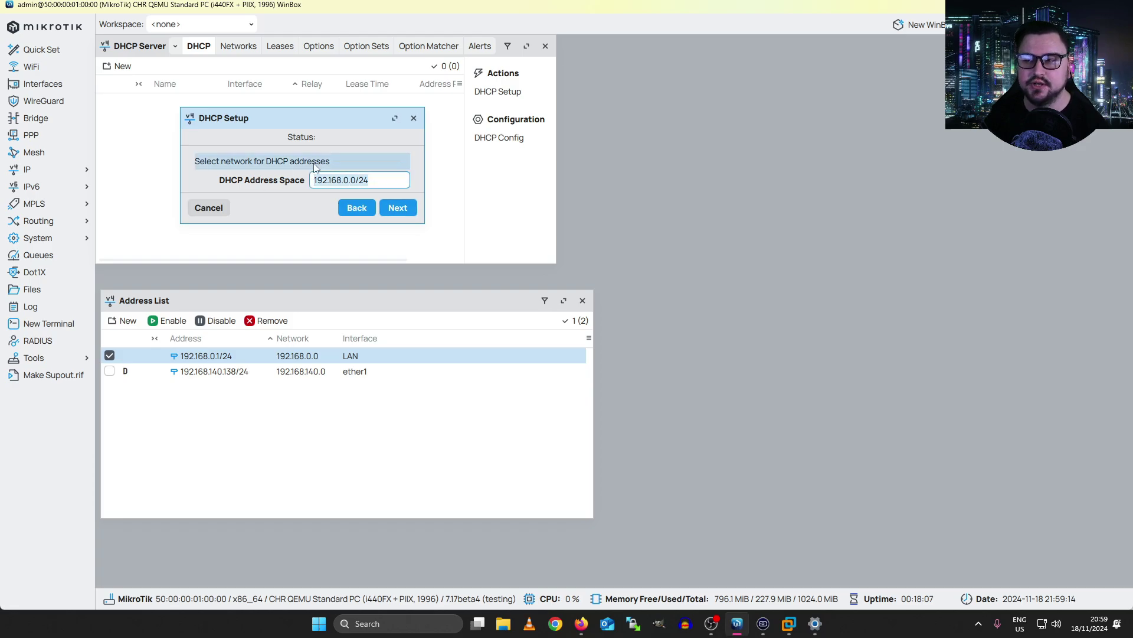
{"action": "left_click", "coordinate": [395, 181]}
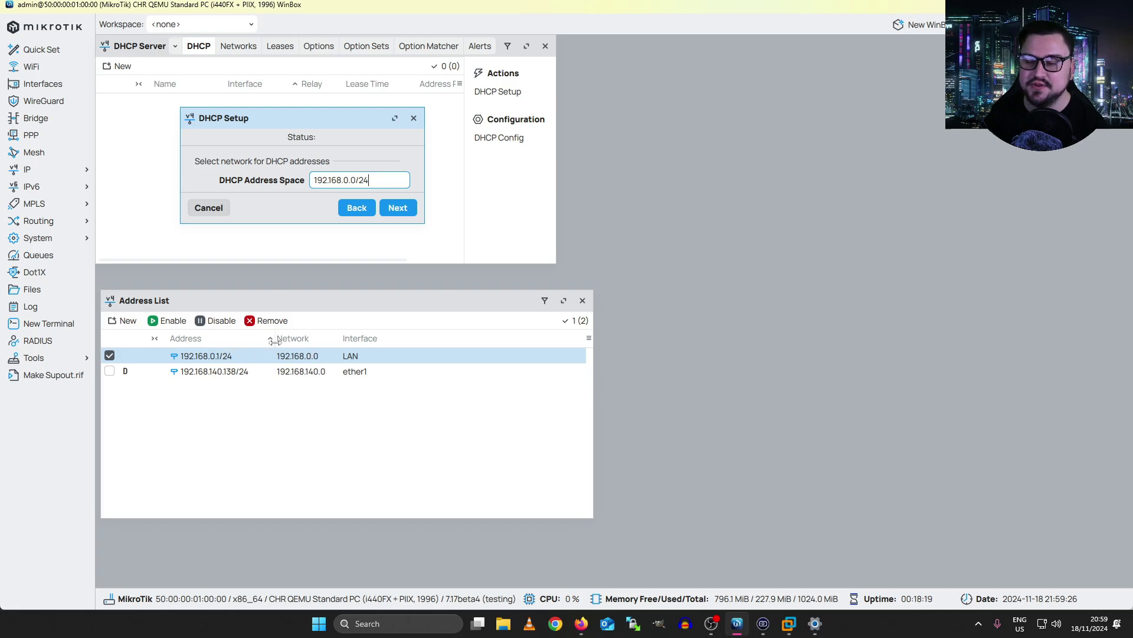
{"action": "left_click", "coordinate": [395, 219]}
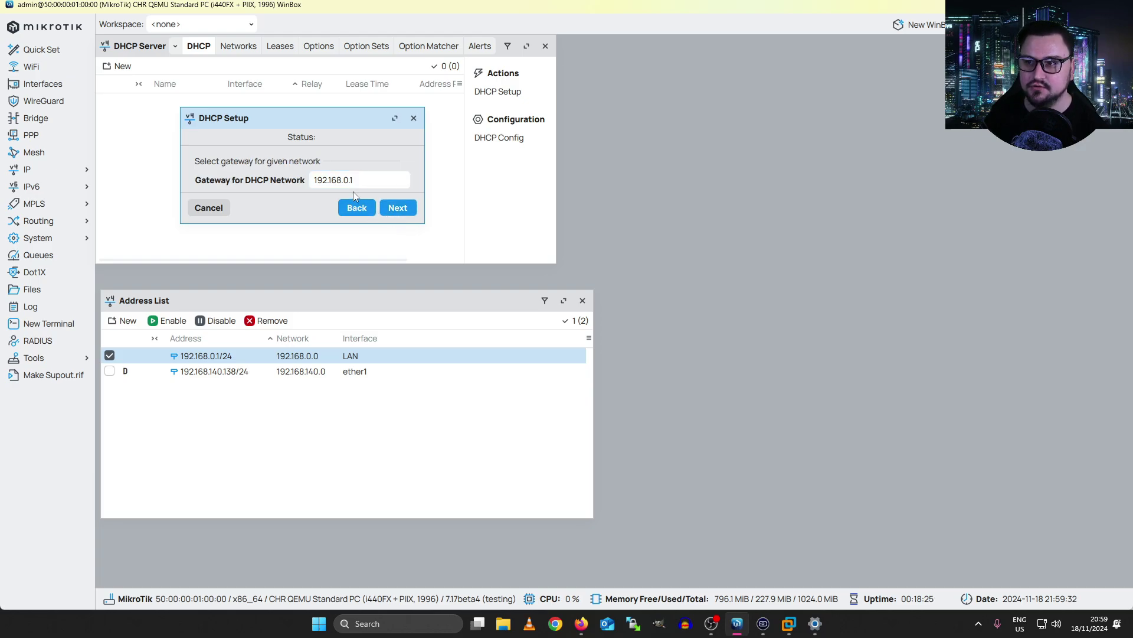
{"action": "left_click_drag", "start_coordinate": [373, 181], "coordinate": [295, 185]}
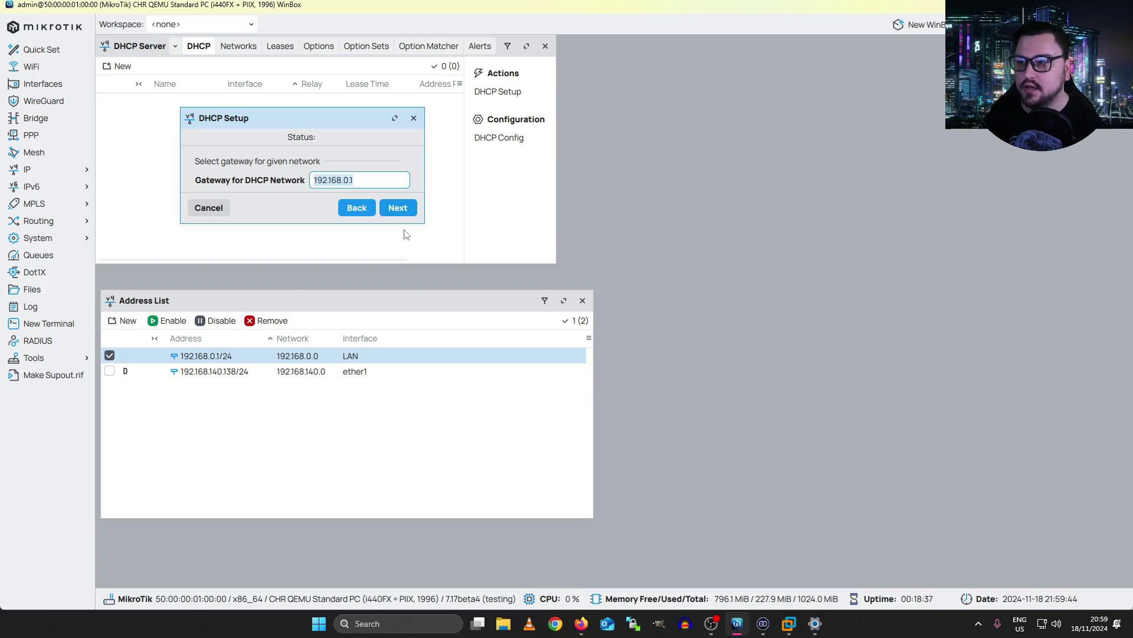
Accept gateway 192.168.0.1 and edit the pool to give out 192.168.0.50–192.168.0.254
{"action": "left_click", "coordinate": [398, 207]}
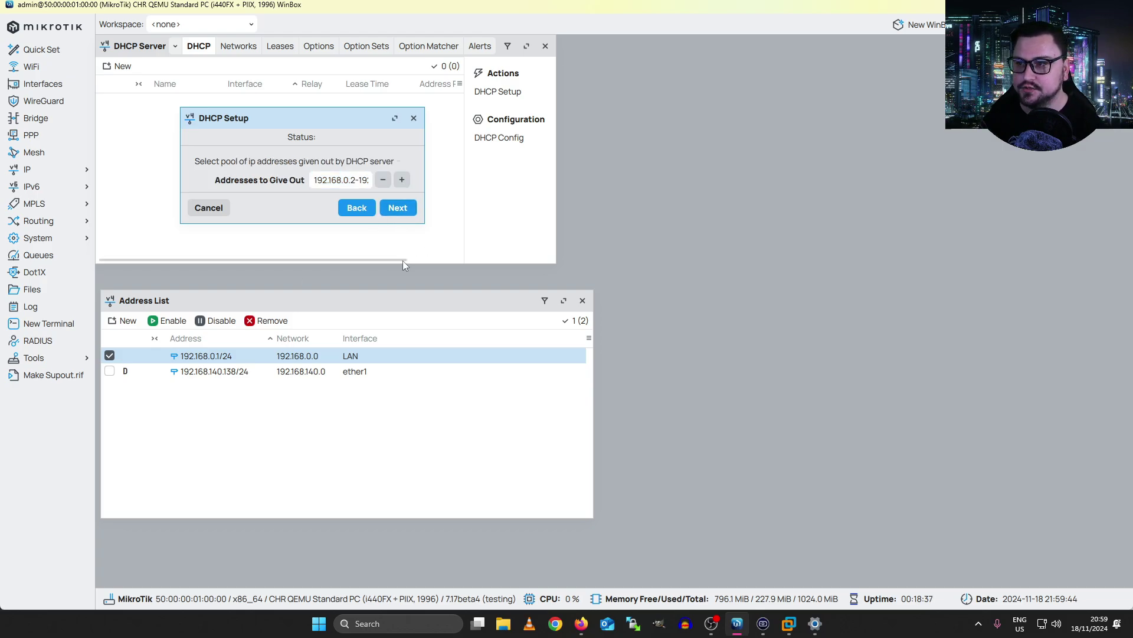
{"action": "triple_click", "coordinate": [341, 180]}
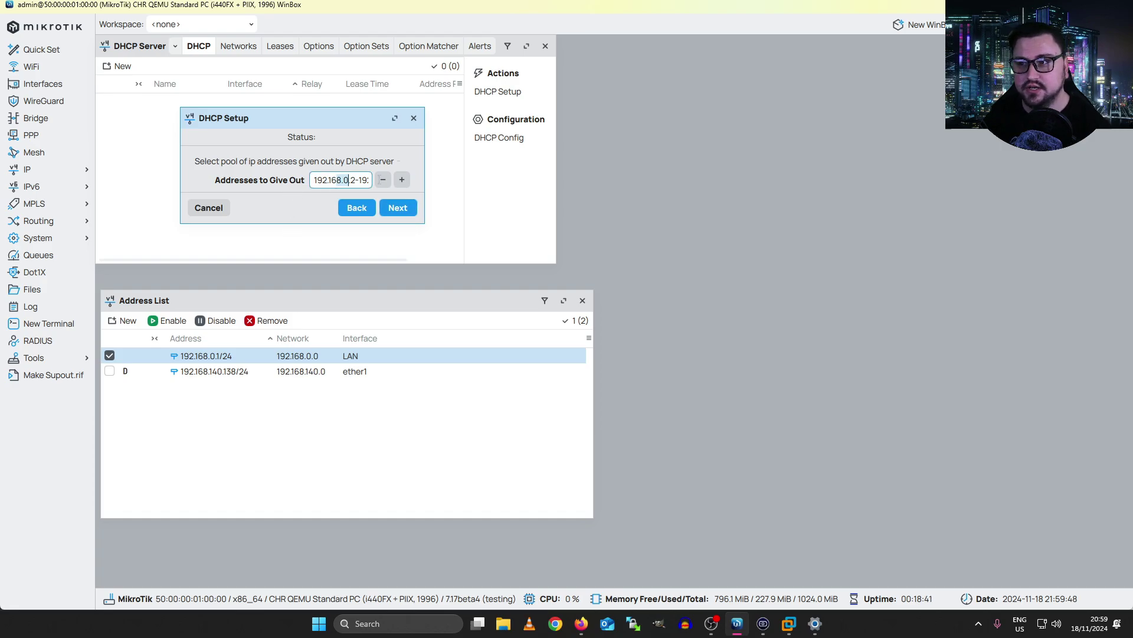
{"action": "key", "text": "Home"}
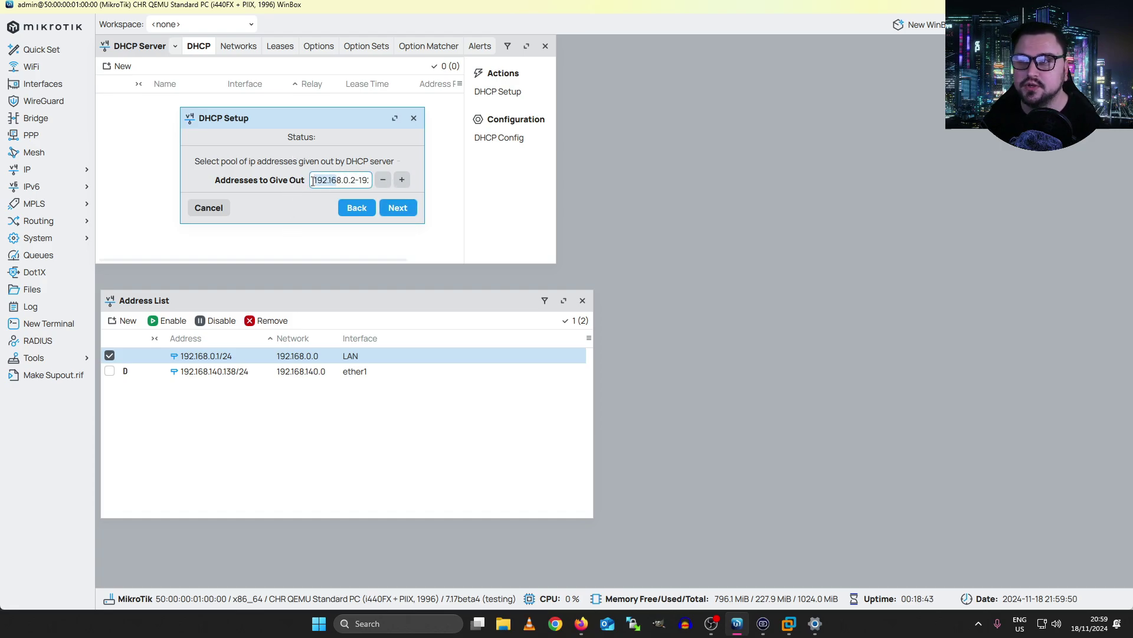
{"action": "triple_click", "coordinate": [353, 180]}
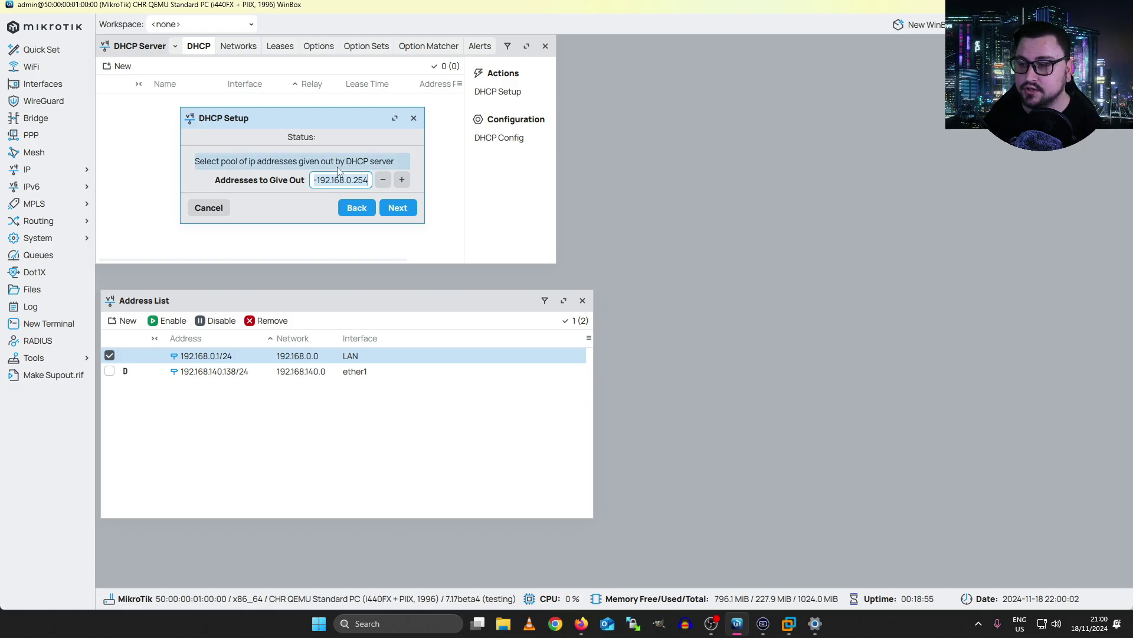
{"action": "left_click", "coordinate": [355, 181]}
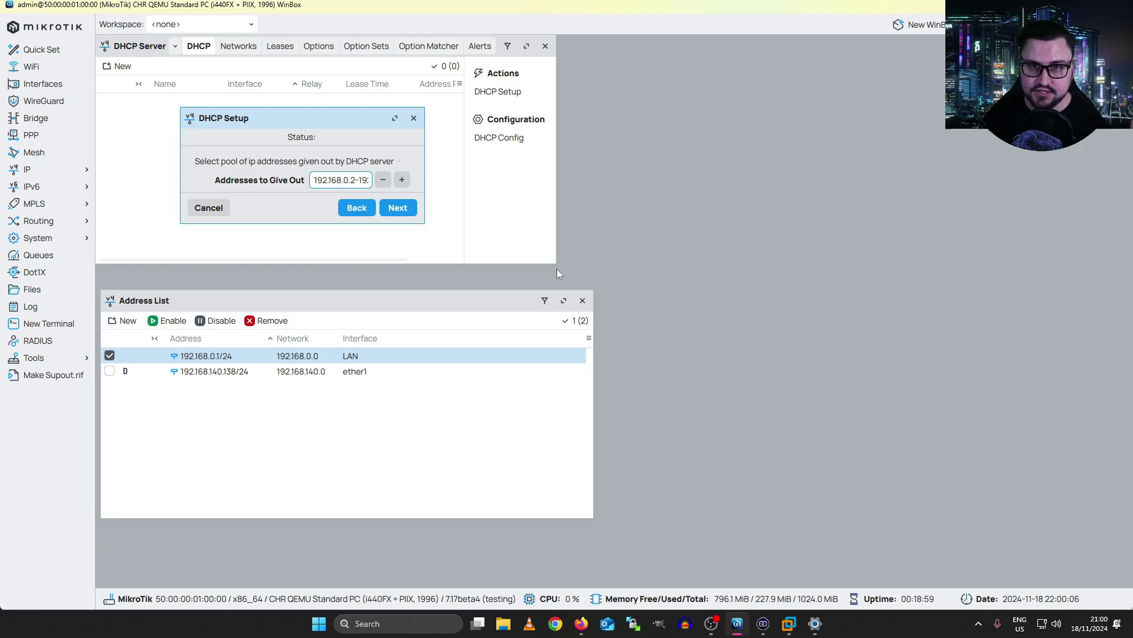
{"action": "key", "text": "BackSpace"}
{"action": "type", "text": "50"}
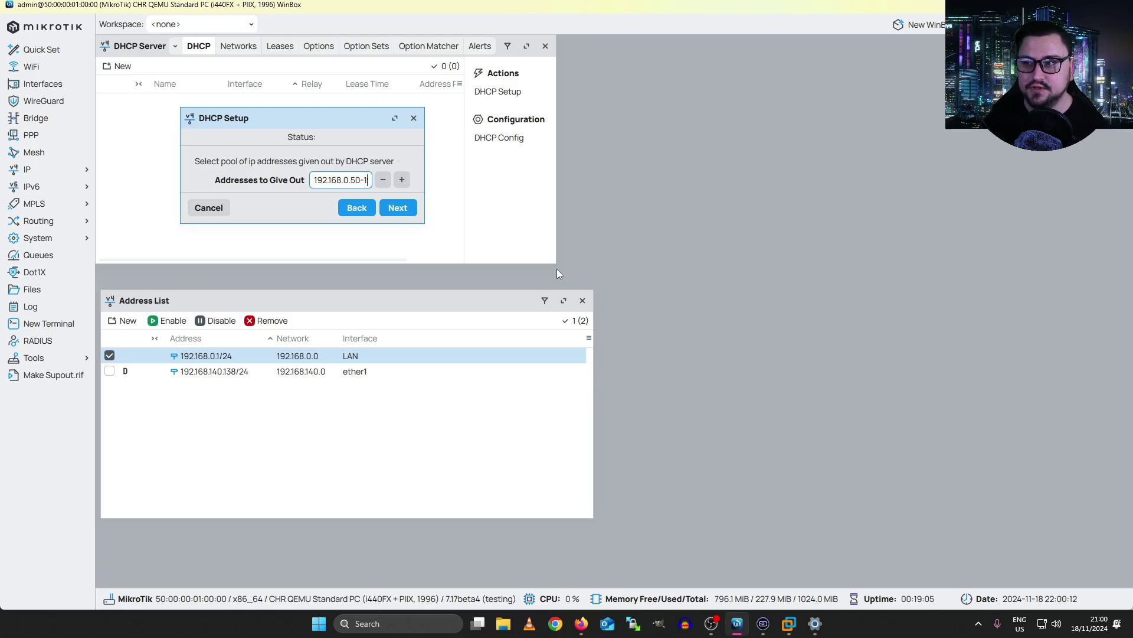
{"action": "key", "text": "Right"}
{"action": "key", "text": "Right"}
{"action": "key", "text": "Right"}
{"action": "key", "text": "Right"}
{"action": "key", "text": "Right"}
{"action": "key", "text": "Right"}
{"action": "key", "text": "Right"}
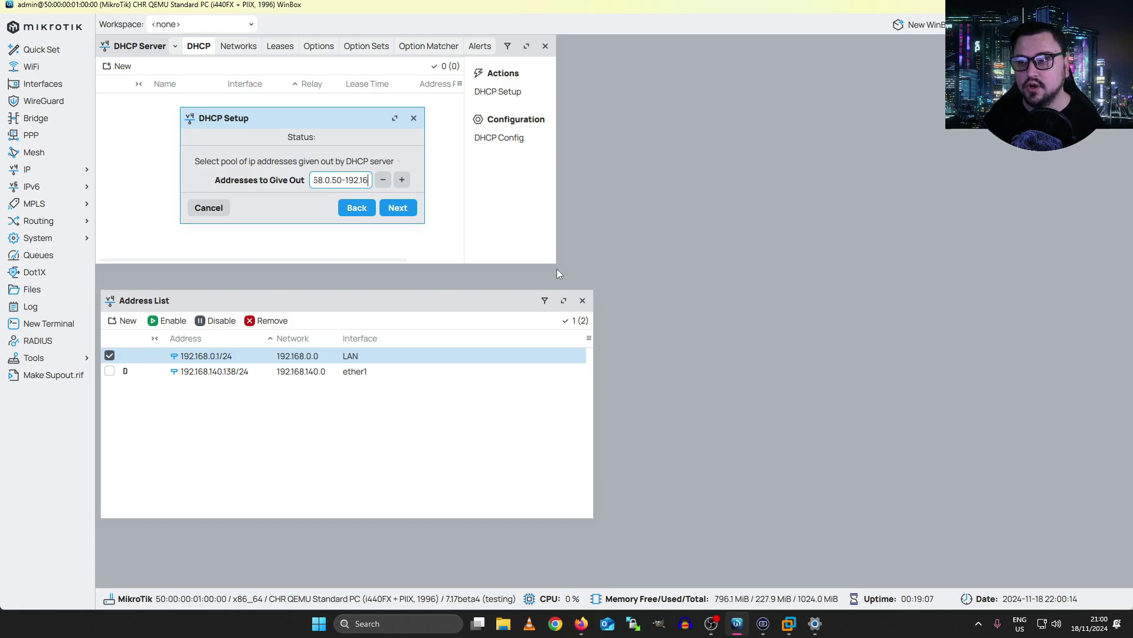
{"action": "key", "text": "Right"}
{"action": "key", "text": "Right"}
{"action": "key", "text": "Right"}
{"action": "key", "text": "Right"}
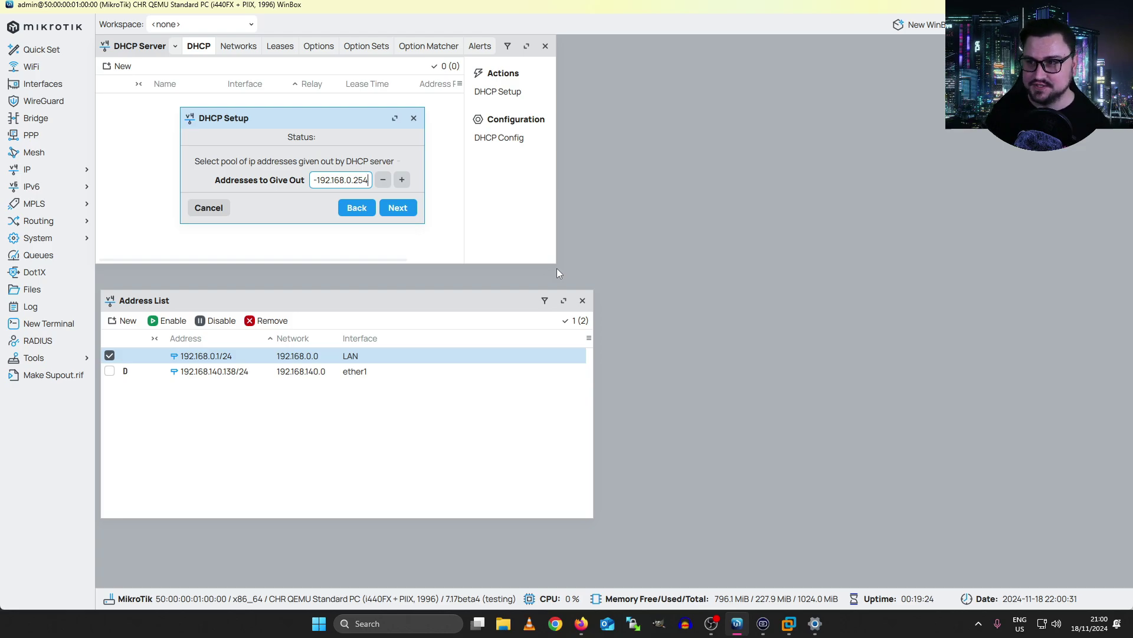
Accept the pool and set the DNS servers to 9.9.9.9 and 1.1.1.1
{"action": "key", "text": "Return"}
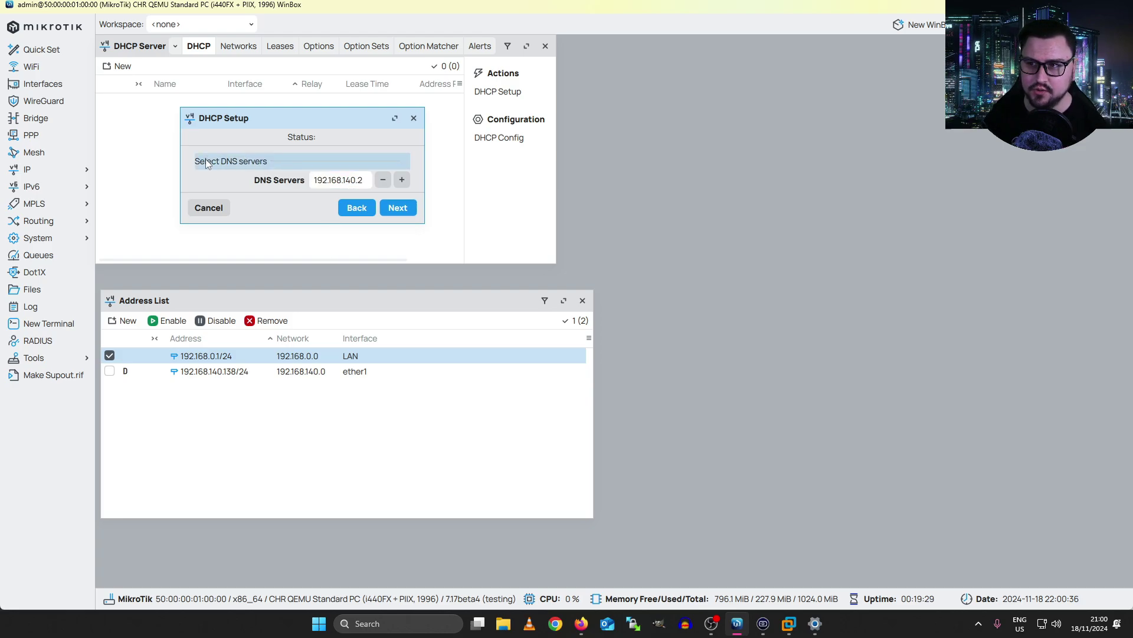
{"action": "left_click_drag", "start_coordinate": [369, 182], "coordinate": [296, 180]}
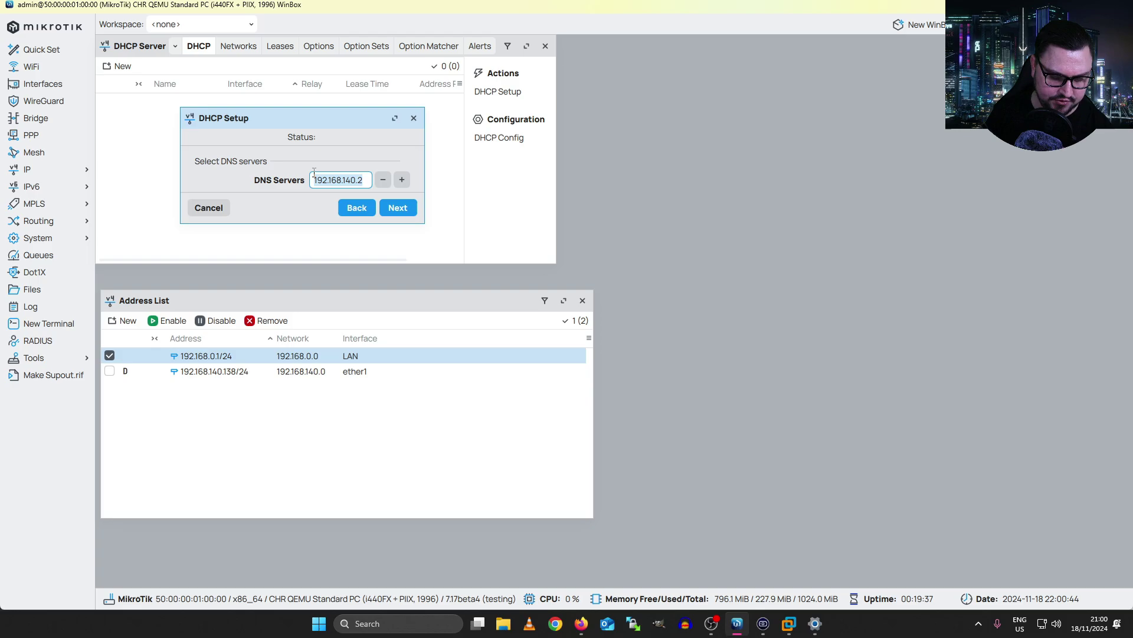
{"action": "type", "text": "9.9.9.9"}
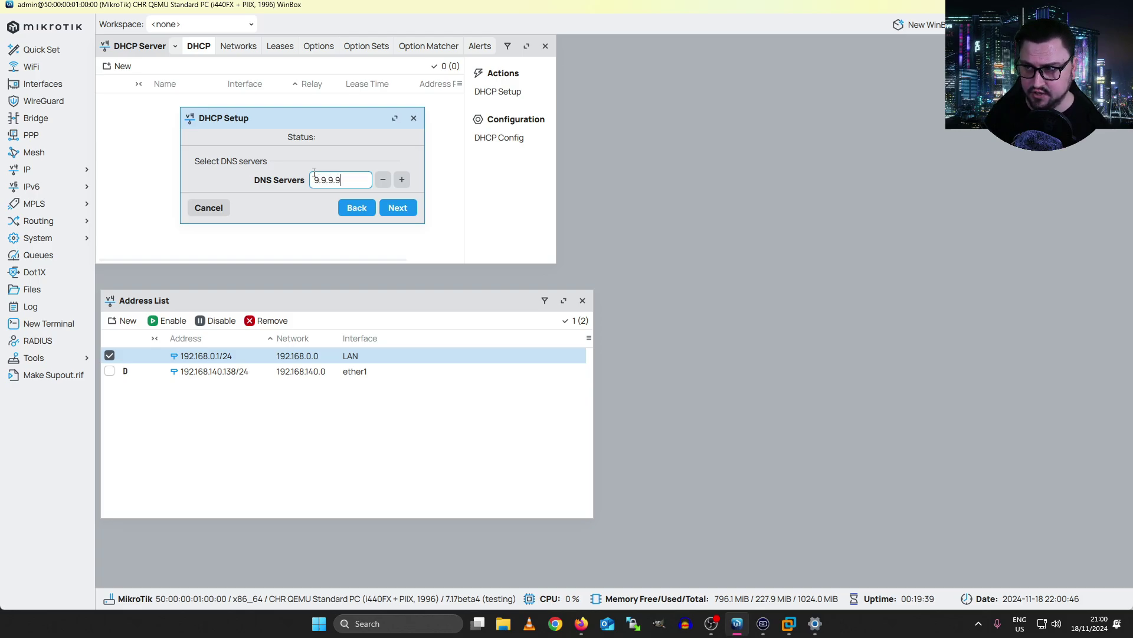
{"action": "left_click", "coordinate": [402, 180]}
{"action": "key", "text": "Tab"}
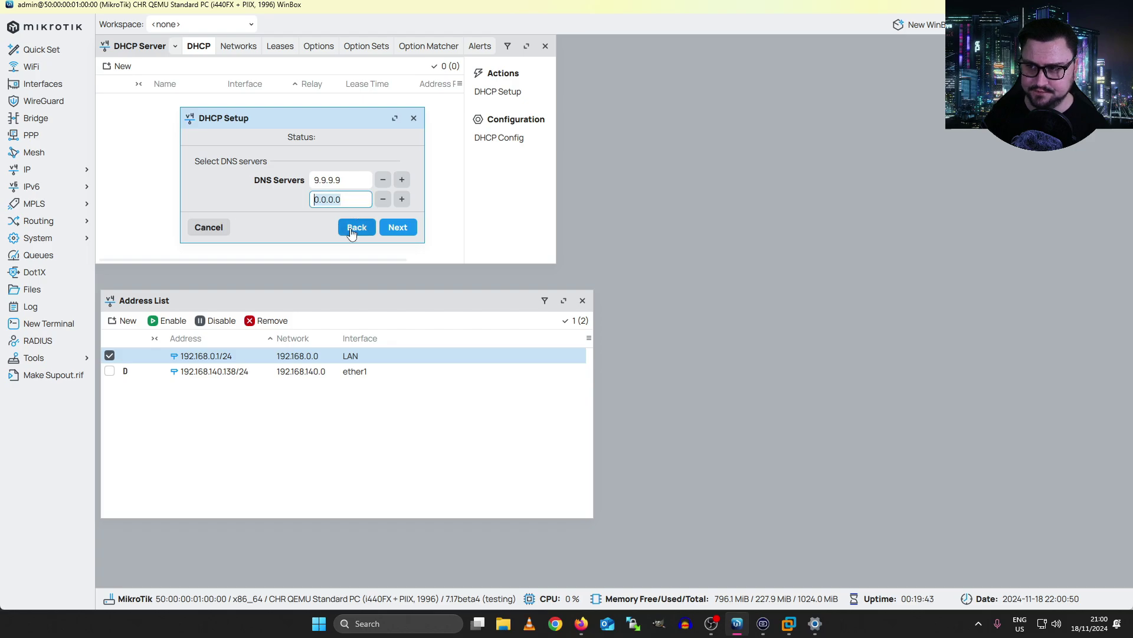
{"action": "type", "text": "1.1.1.1"}
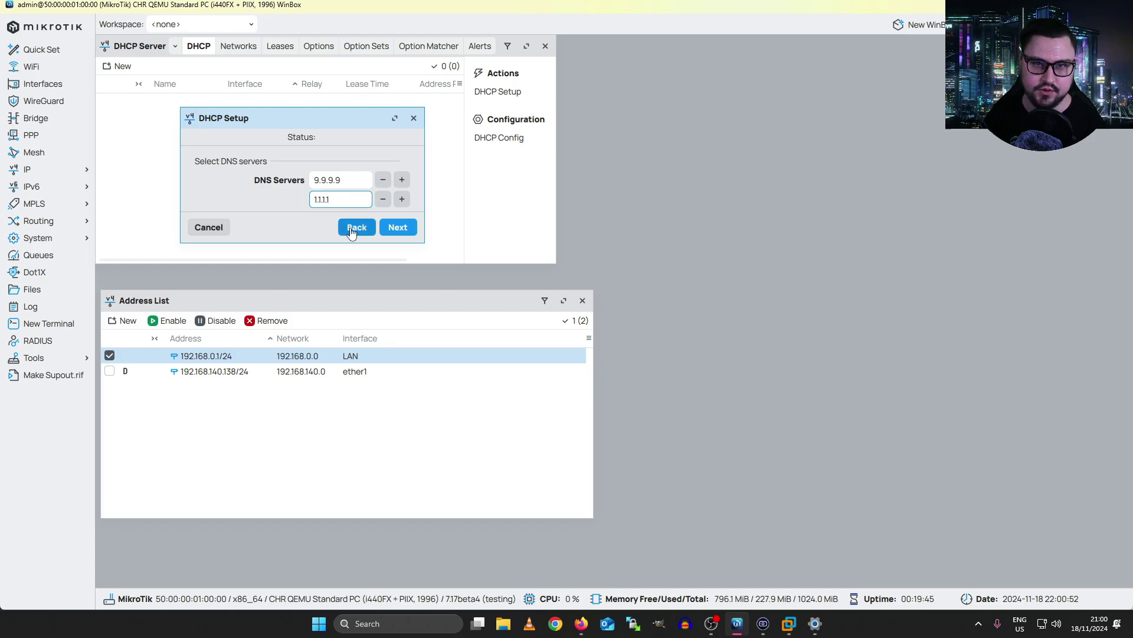
Accept the DNS servers and change the lease time to 08:00:00
{"action": "left_click", "coordinate": [398, 228]}
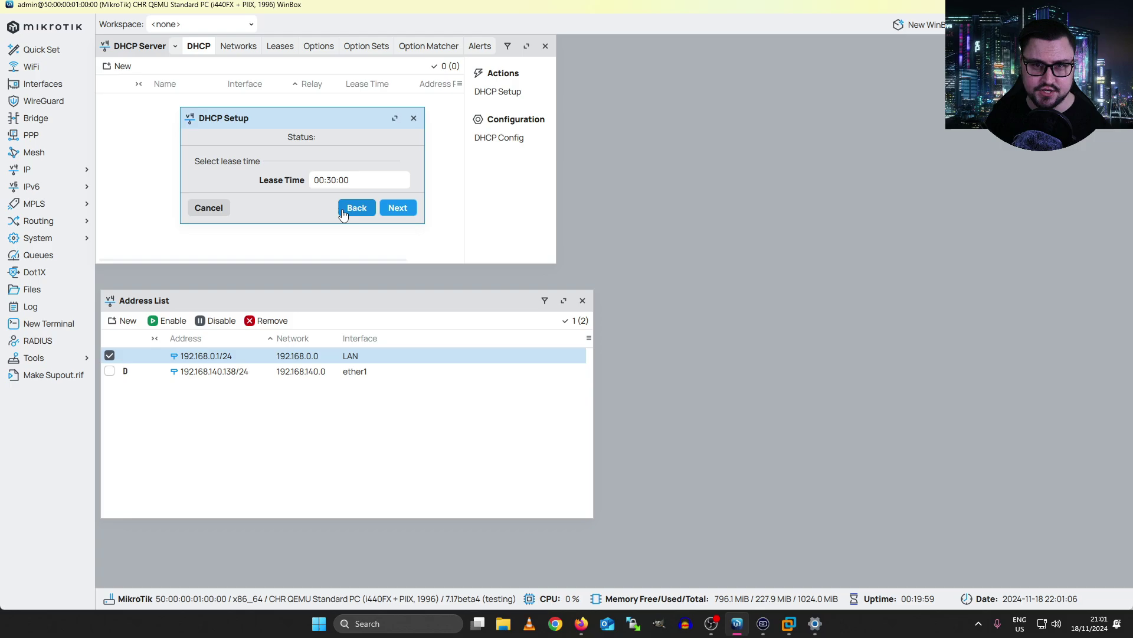
{"action": "left_click", "coordinate": [317, 180]}
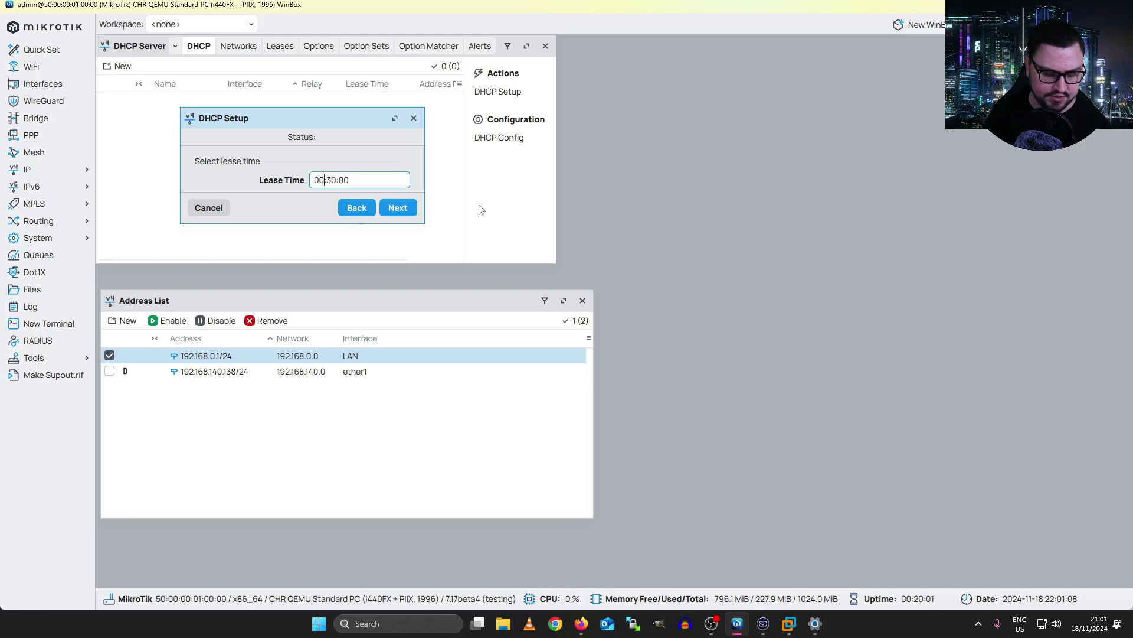
{"action": "key", "text": "BackSpace"}
{"action": "type", "text": "8"}
{"action": "key", "text": "BackSpace"}
{"action": "type", "text": "0"}
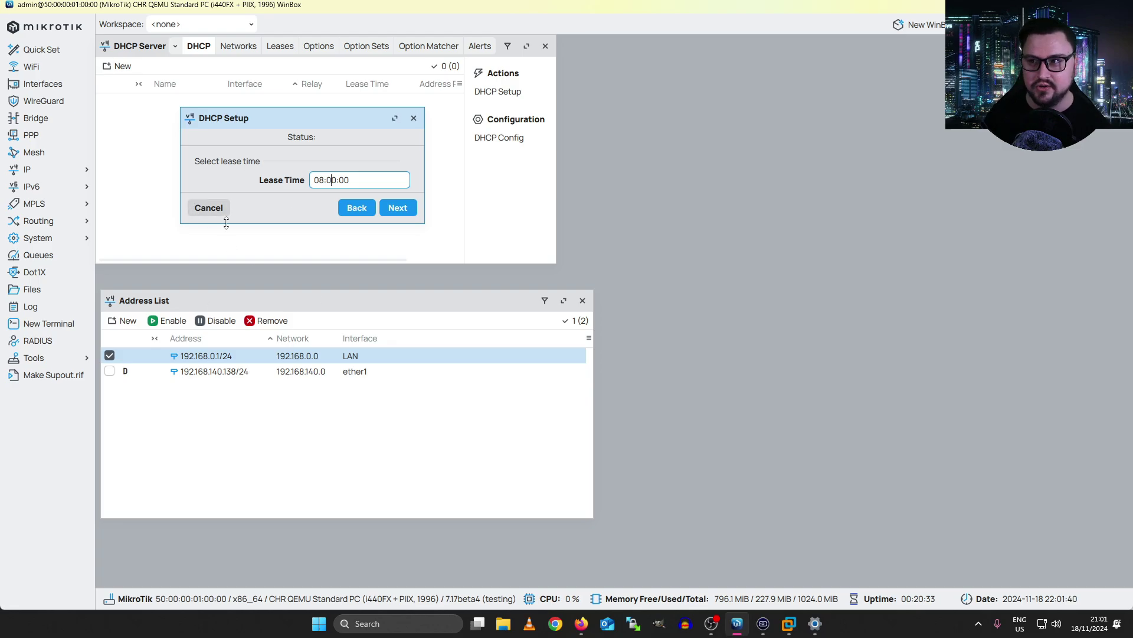
{"action": "left_click", "coordinate": [399, 209]}
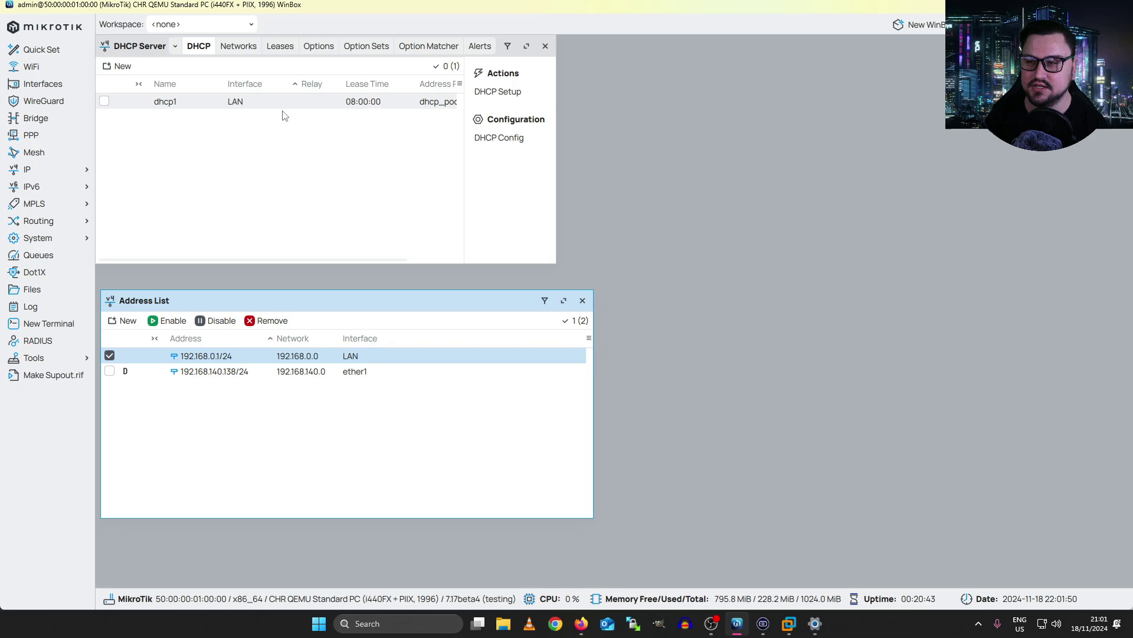
{"action": "double_click", "coordinate": [237, 101]}
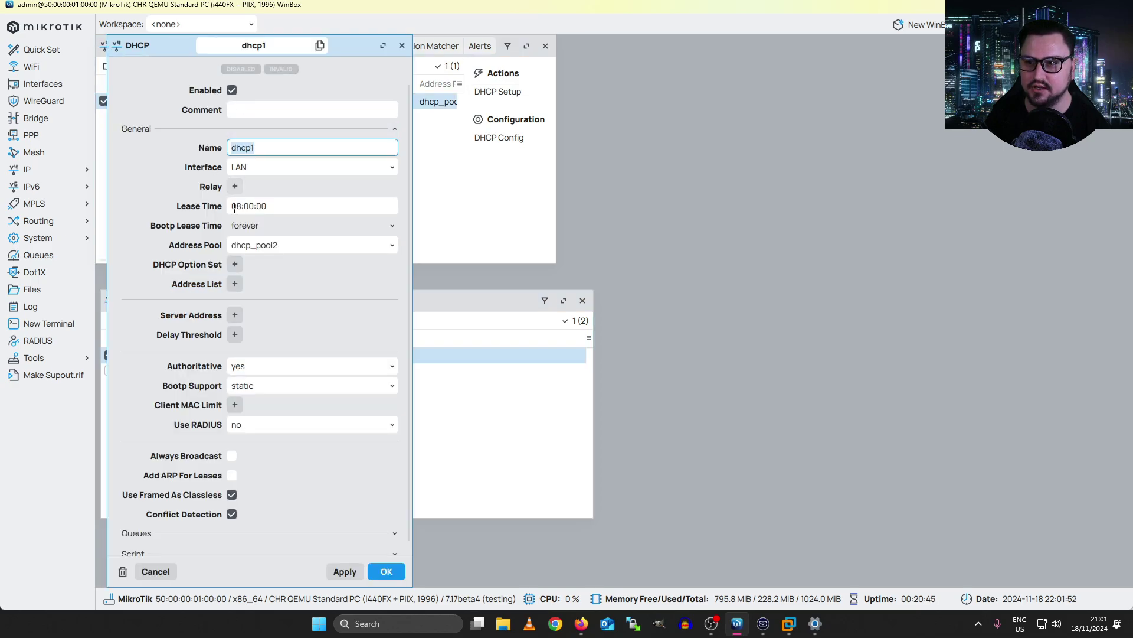
{"action": "scroll", "coordinate": [242, 189], "scroll_direction": "down", "scroll_amount": 1}
{"action": "scroll", "coordinate": [245, 238], "scroll_direction": "up", "scroll_amount": 1}
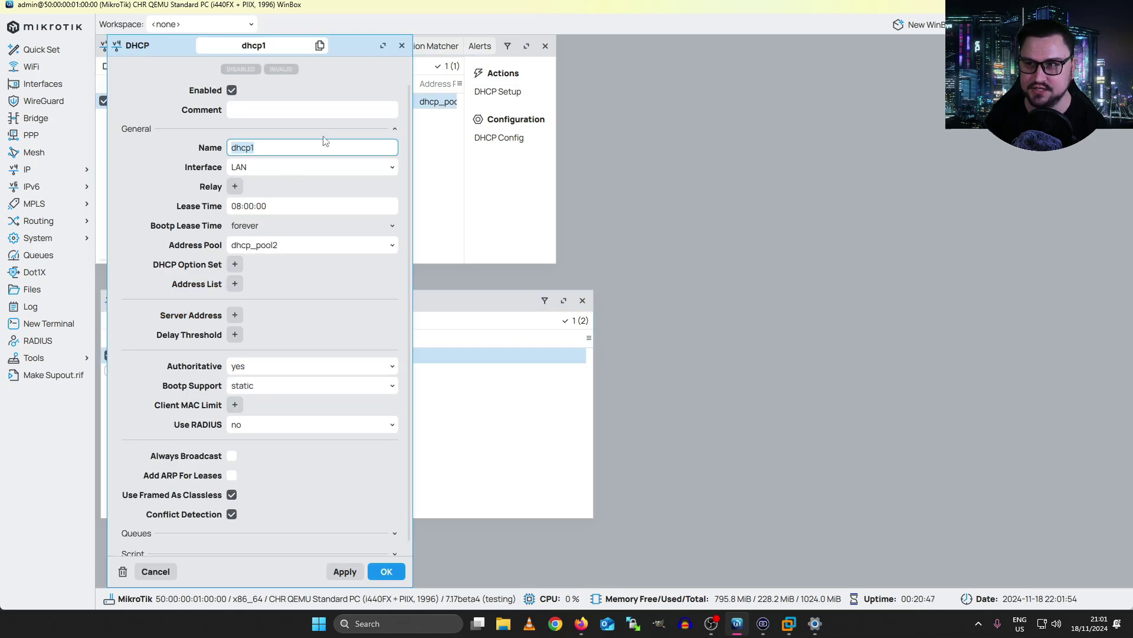
{"action": "left_click", "coordinate": [402, 45]}
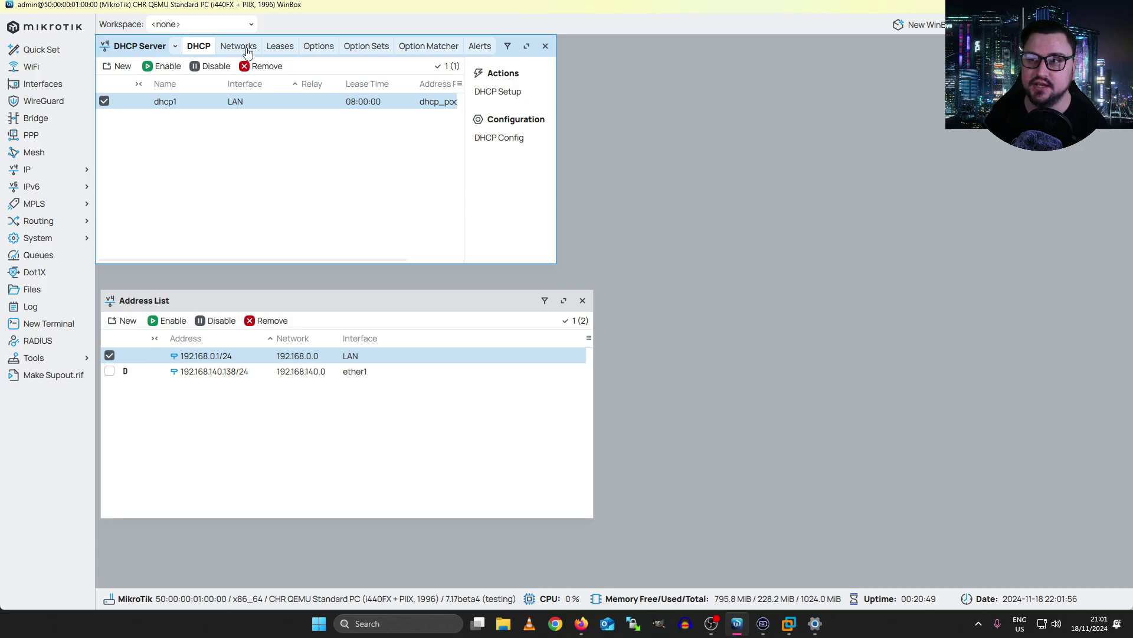
Open the 192.168.0.0/24 DHCP network from the Networks tab and review its address and gateway
{"action": "left_click", "coordinate": [247, 52]}
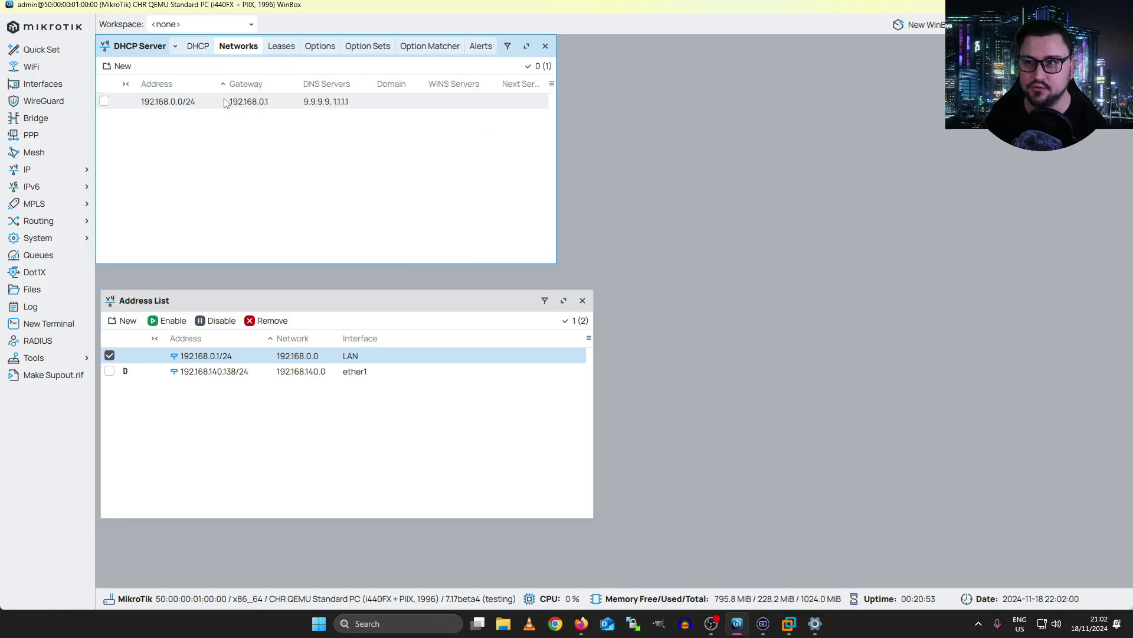
{"action": "left_click", "coordinate": [202, 109]}
{"action": "double_click", "coordinate": [202, 112]}
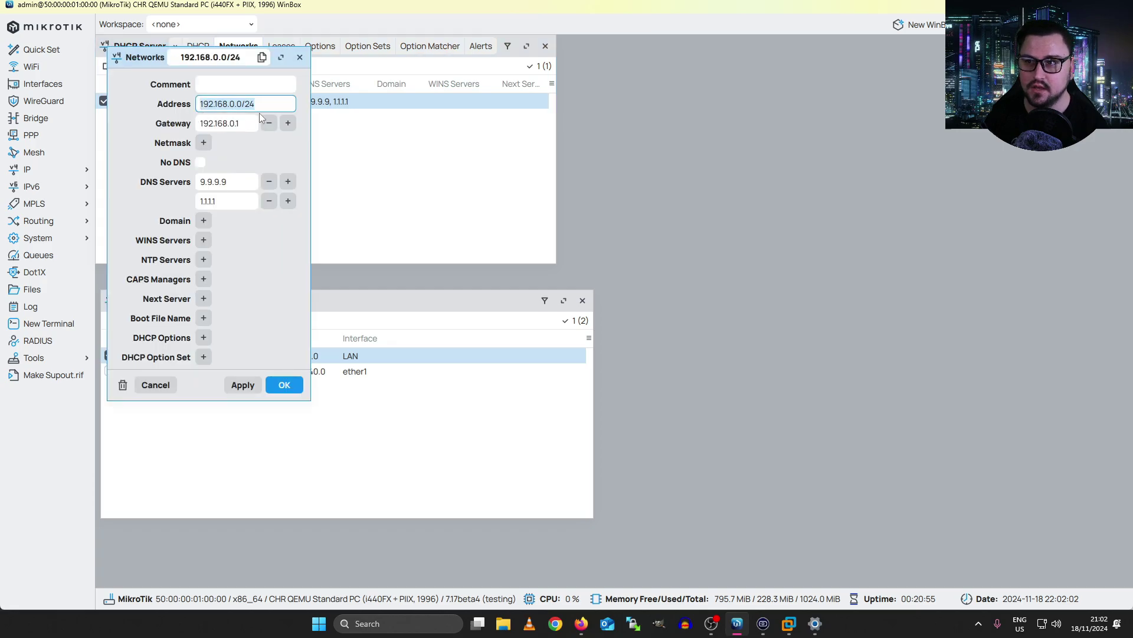
{"action": "left_click_drag", "start_coordinate": [244, 103], "coordinate": [188, 106]}
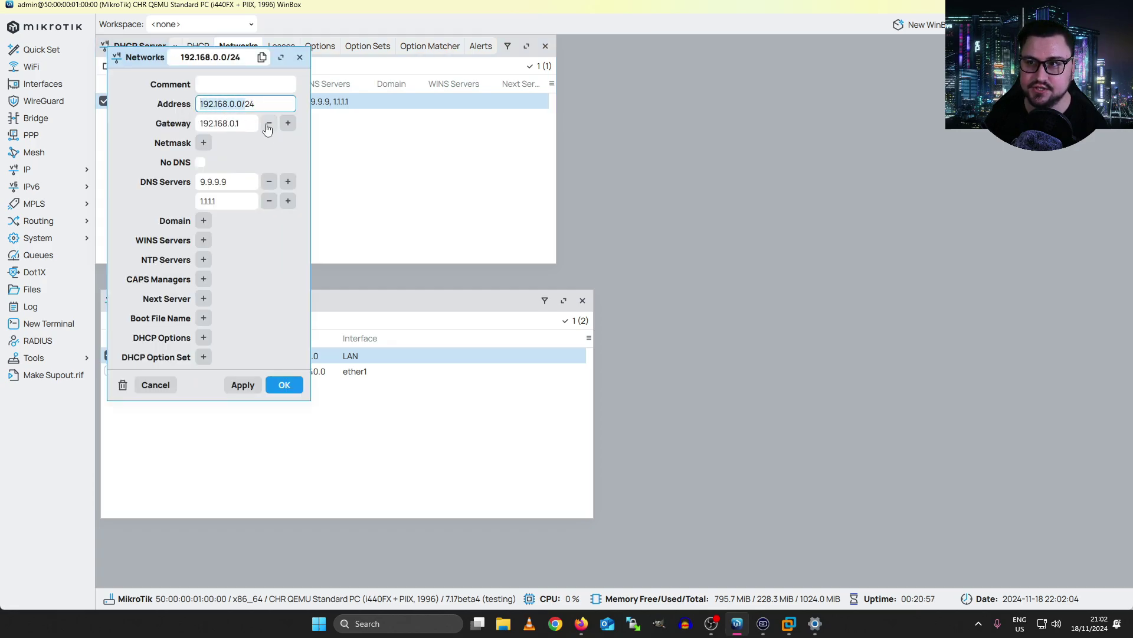
{"action": "key", "text": "Tab"}
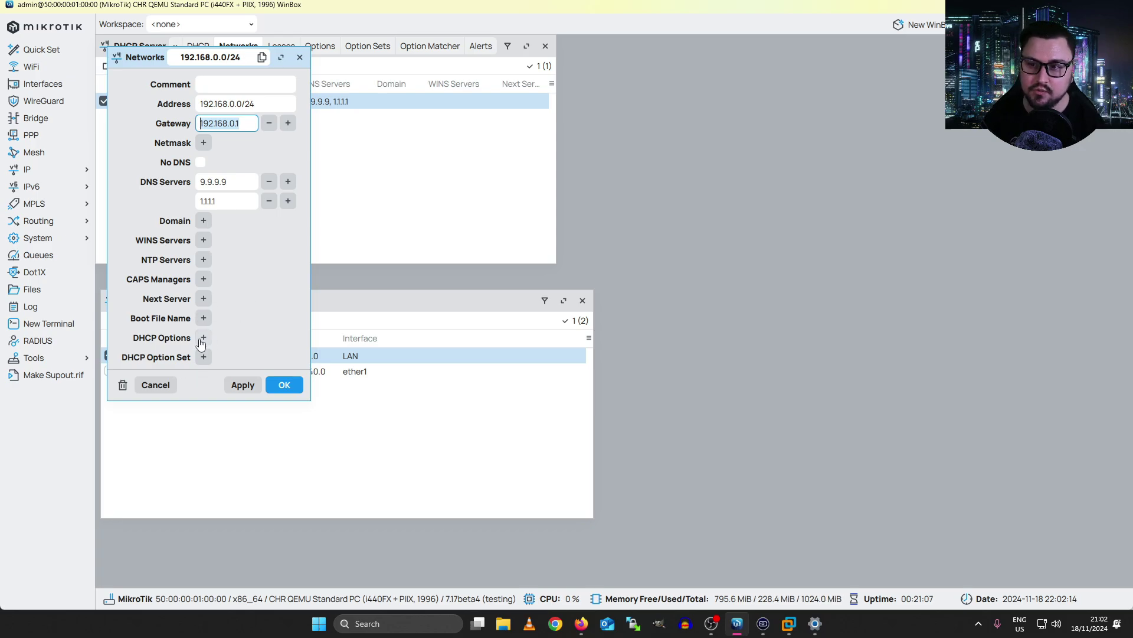
Keep the DHCP network settings, discard a draft DHCP option, and show the empty Leases list
{"action": "left_click", "coordinate": [284, 384]}
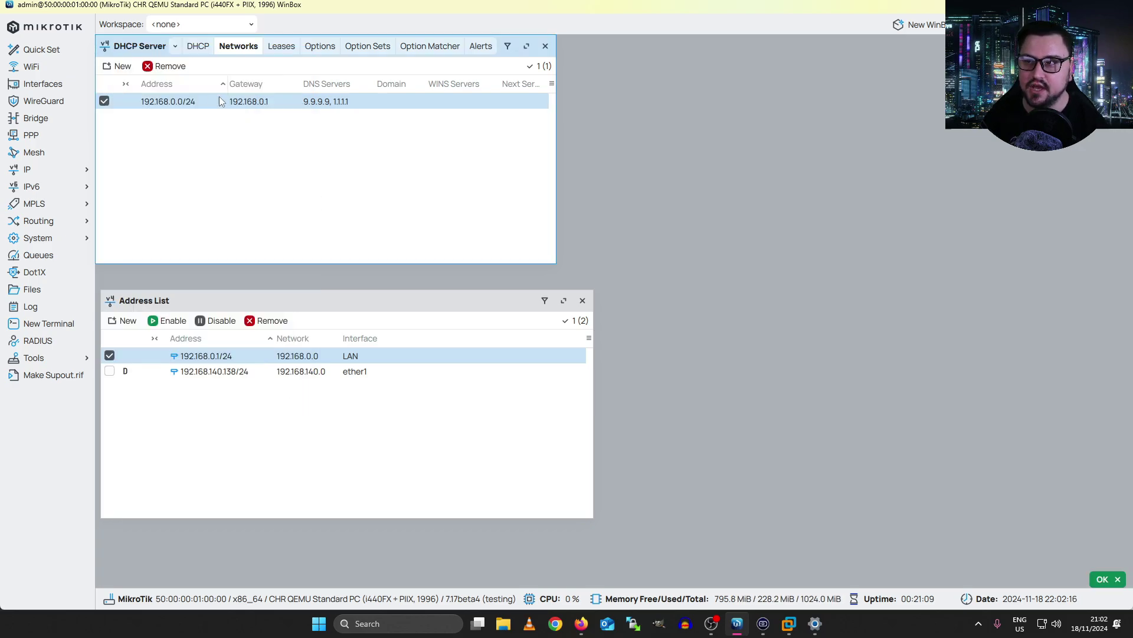
{"action": "left_click", "coordinate": [310, 49]}
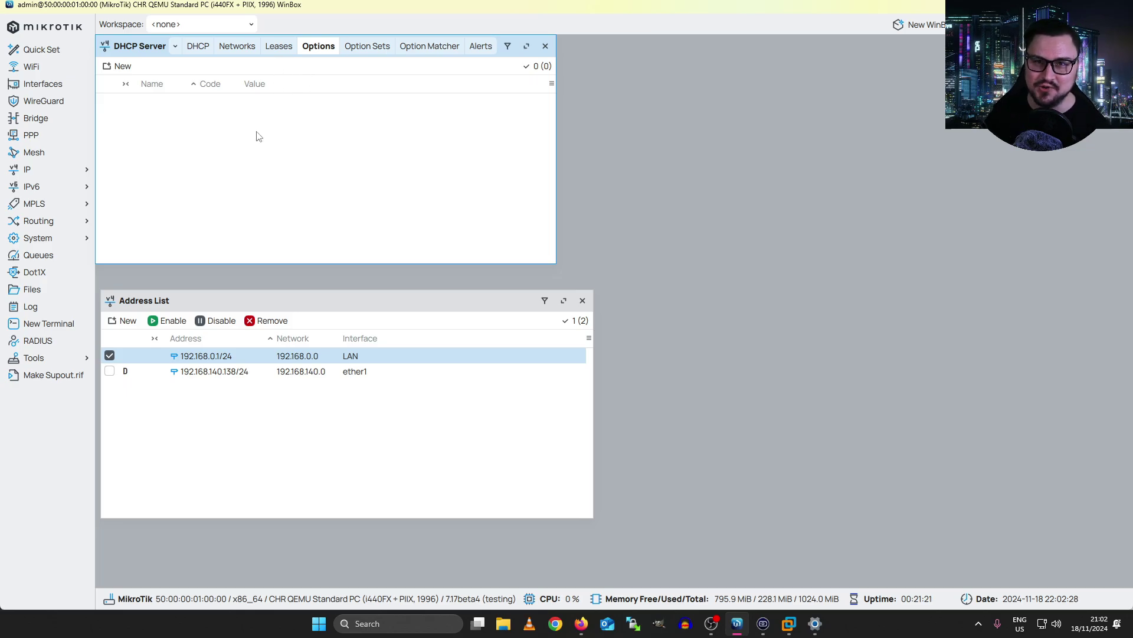
{"action": "left_click", "coordinate": [118, 66]}
{"action": "left_click", "coordinate": [196, 126]}
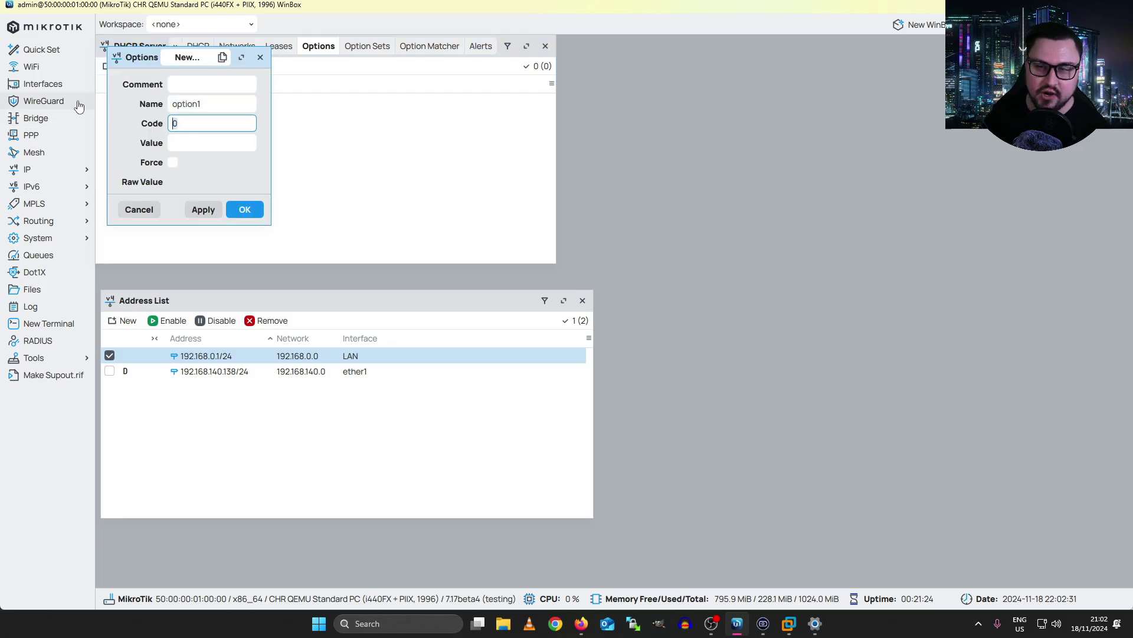
{"action": "left_click", "coordinate": [199, 144]}
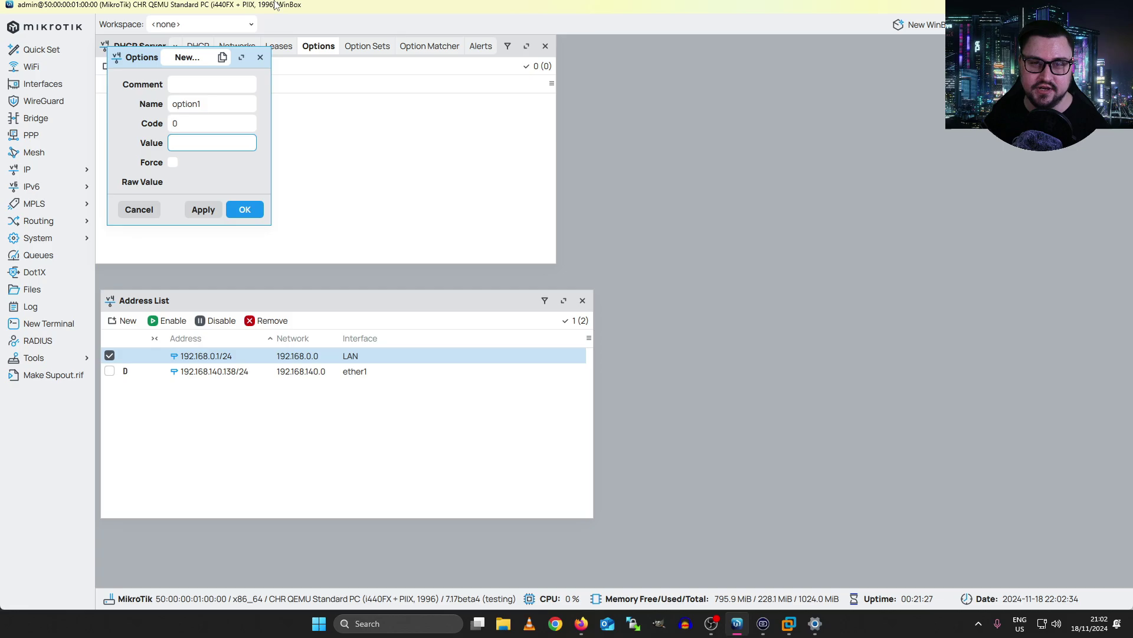
{"action": "left_click", "coordinate": [261, 57]}
{"action": "left_click", "coordinate": [277, 52]}
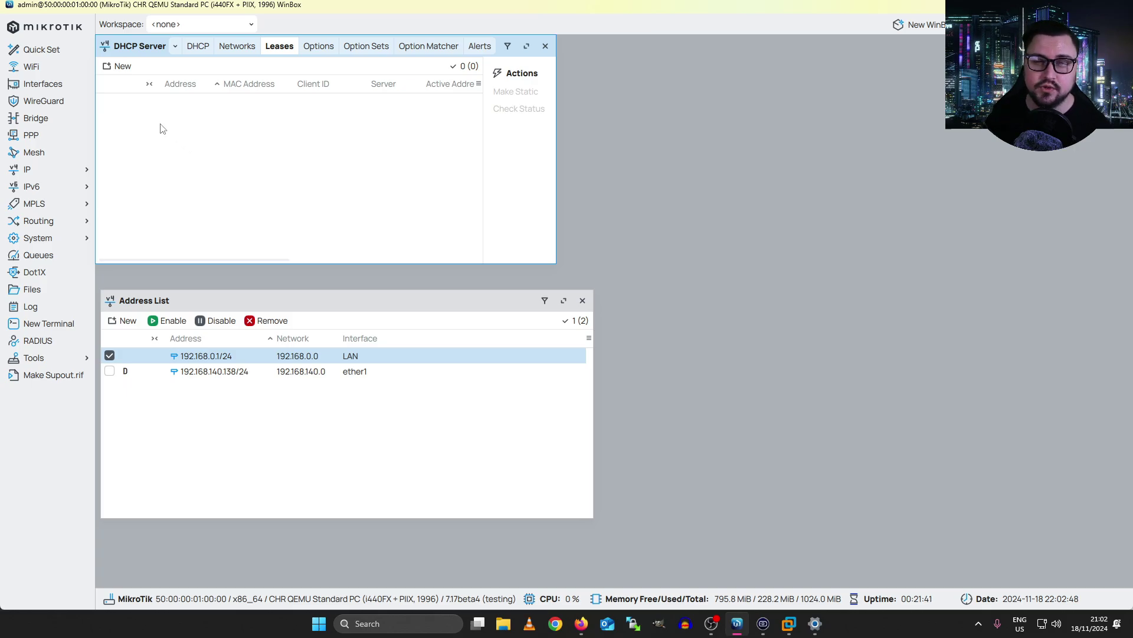
Start a static lease with address '192.', discard it, and return to the EVE-NG topology
{"action": "left_click", "coordinate": [111, 65]}
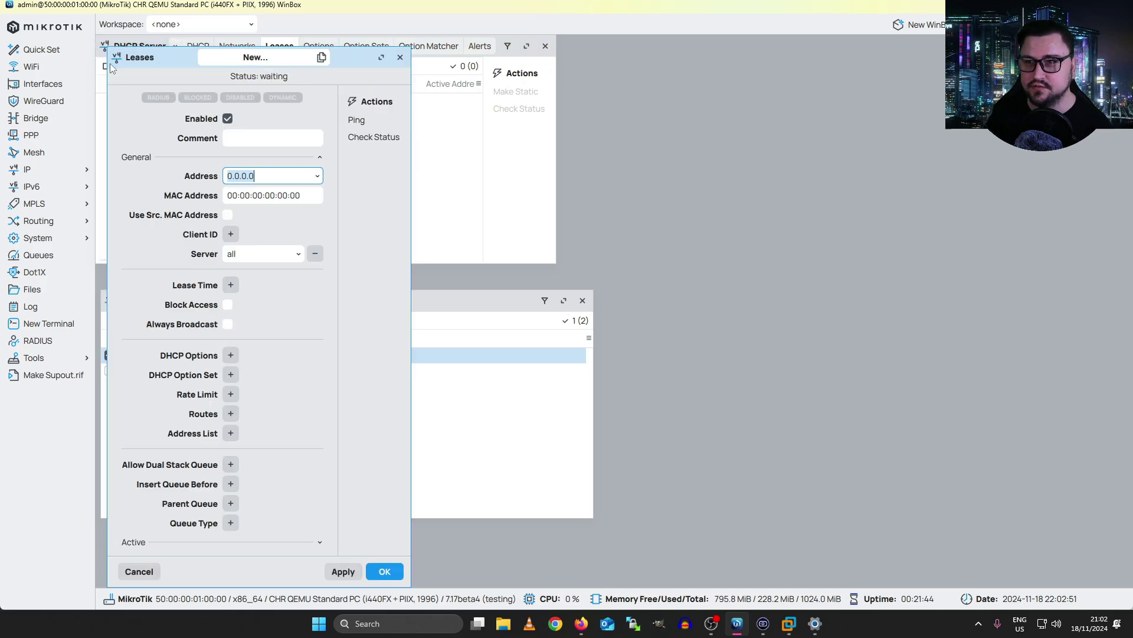
{"action": "left_click", "coordinate": [265, 176]}
{"action": "type", "text": "192.168.0.49"}
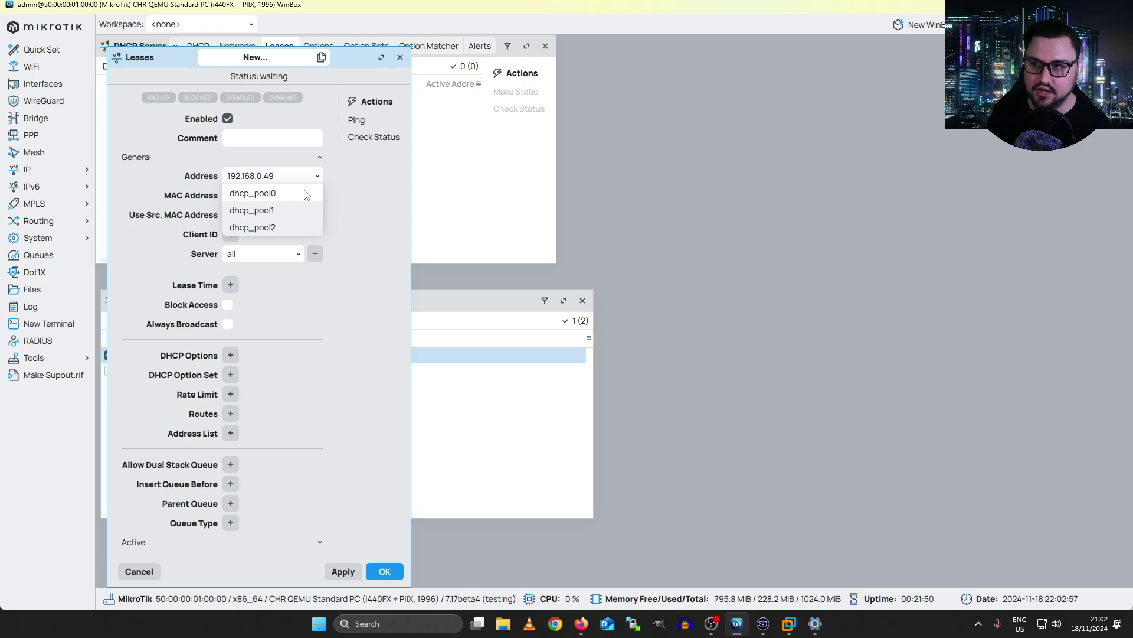
{"action": "key", "text": "Tab"}
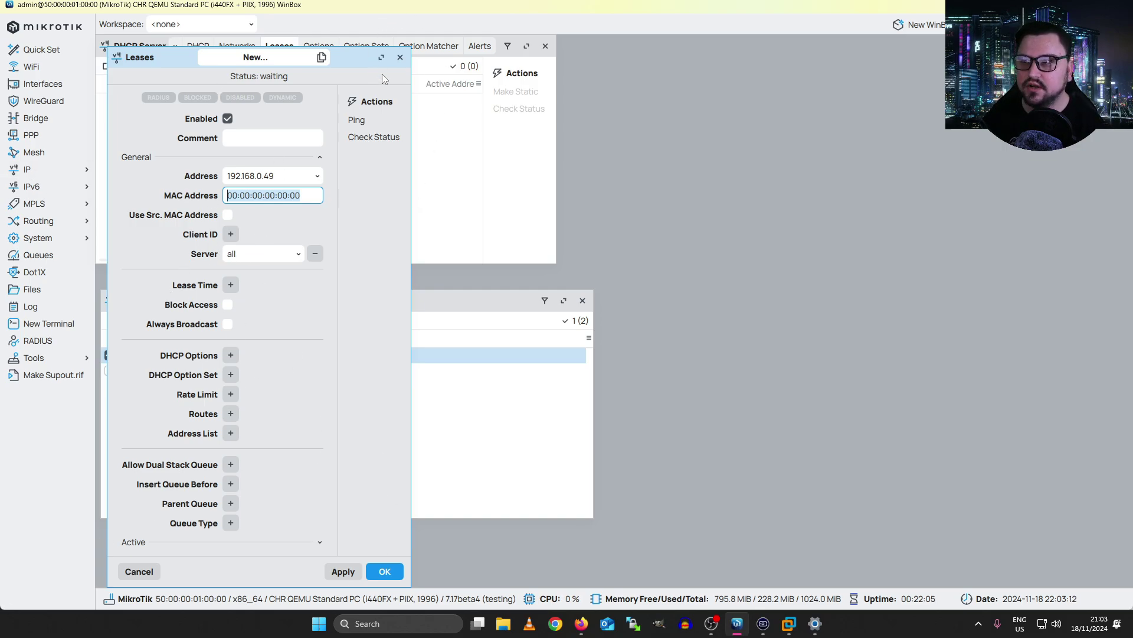
{"action": "left_click", "coordinate": [400, 58]}
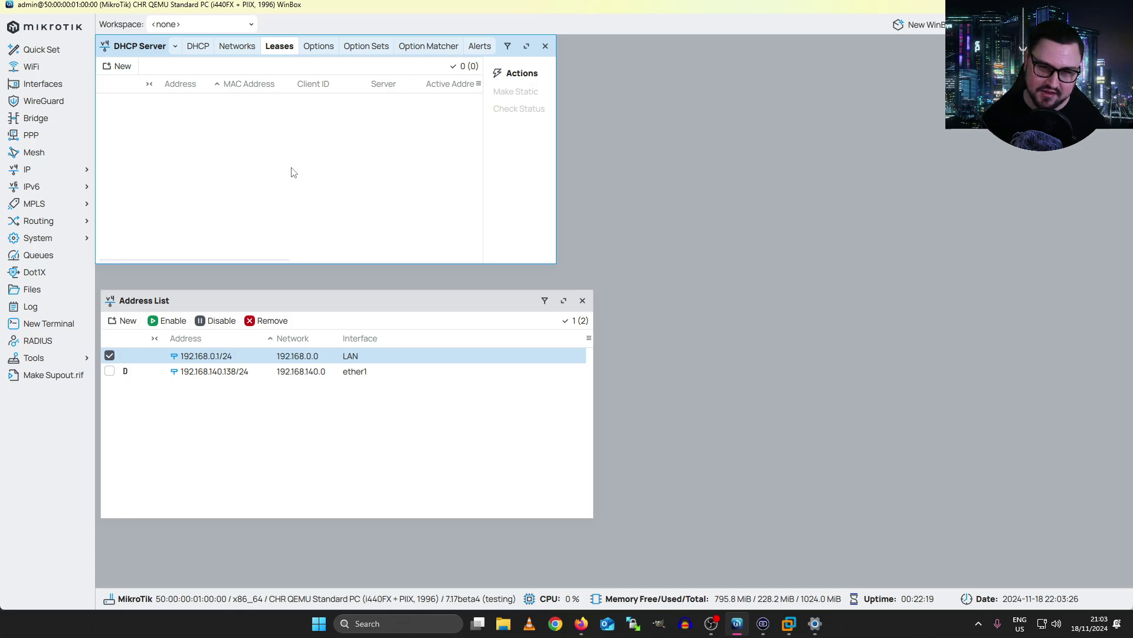
{"action": "left_click", "coordinate": [581, 624]}
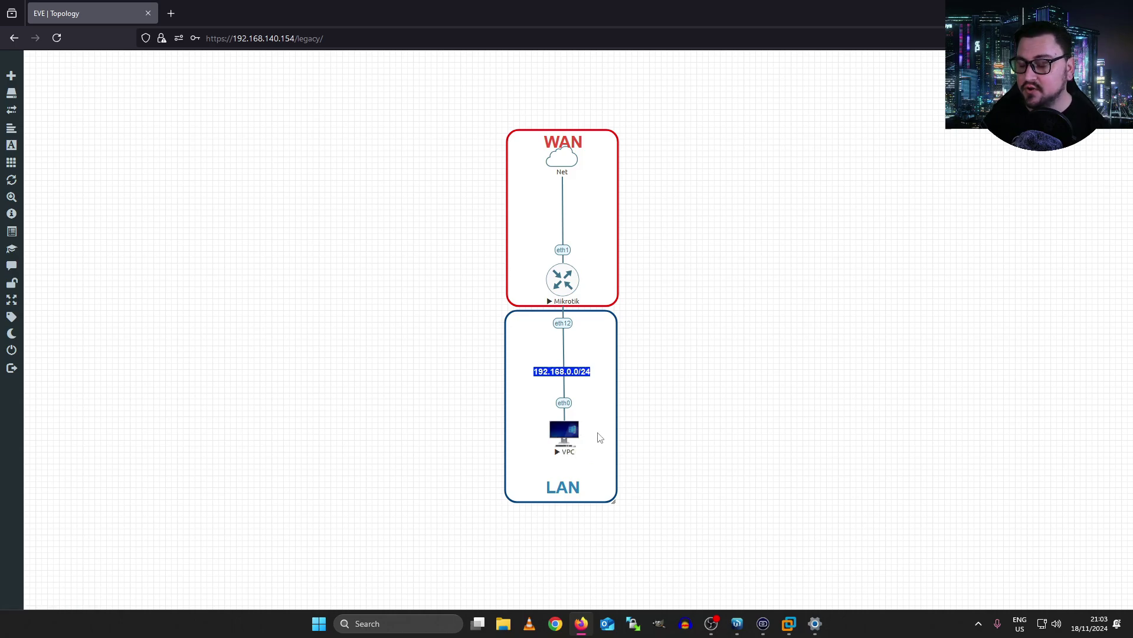
Start a Wireshark capture on the VPC node's eth0 link using Ethernet link type
{"action": "right_click", "coordinate": [561, 405]}
{"action": "right_click", "coordinate": [561, 444]}
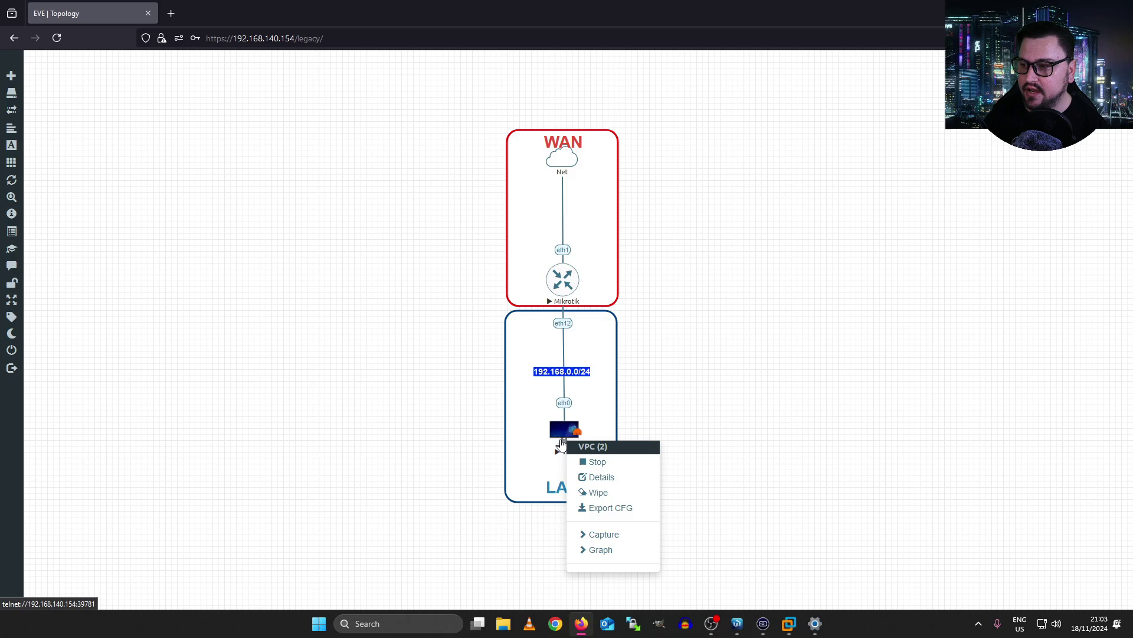
{"action": "left_click", "coordinate": [602, 534]}
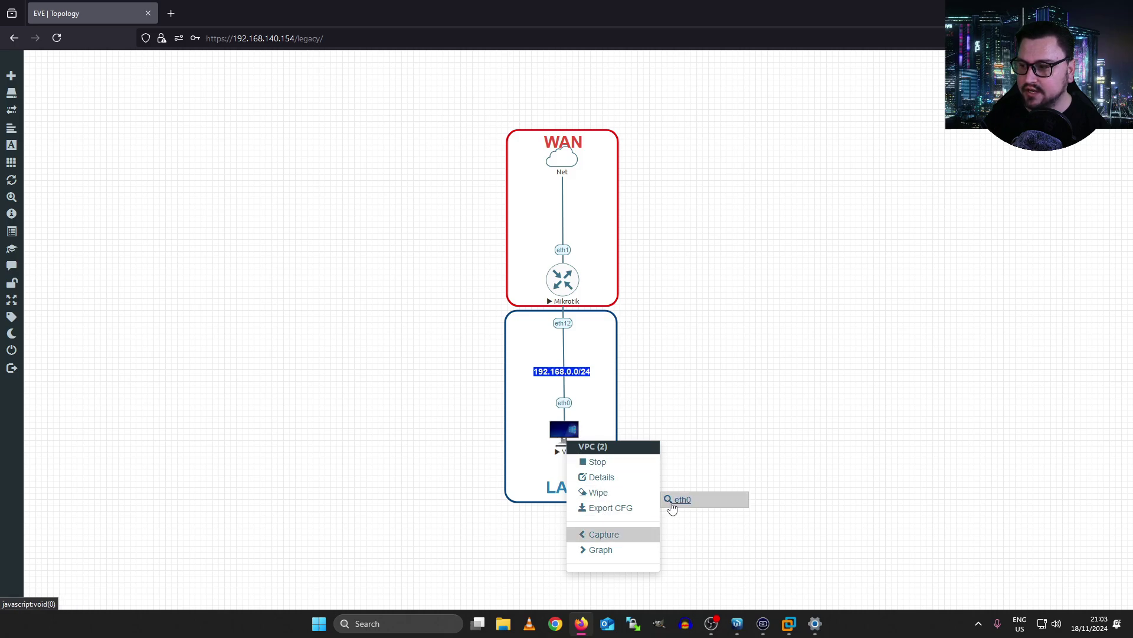
{"action": "left_click", "coordinate": [694, 501]}
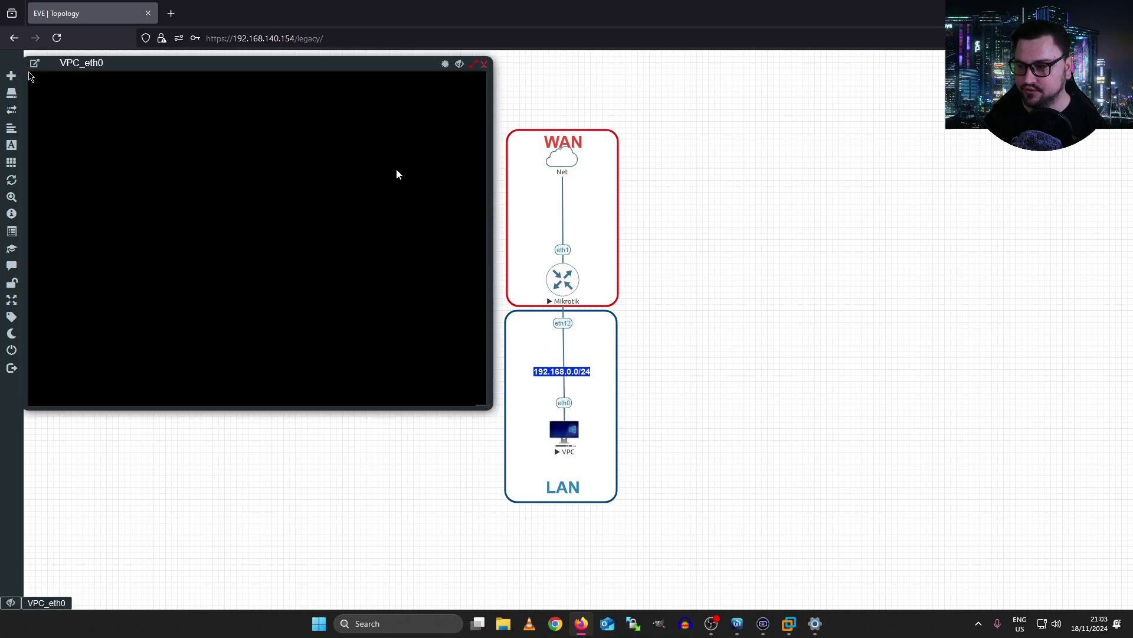
{"action": "left_click", "coordinate": [317, 292]}
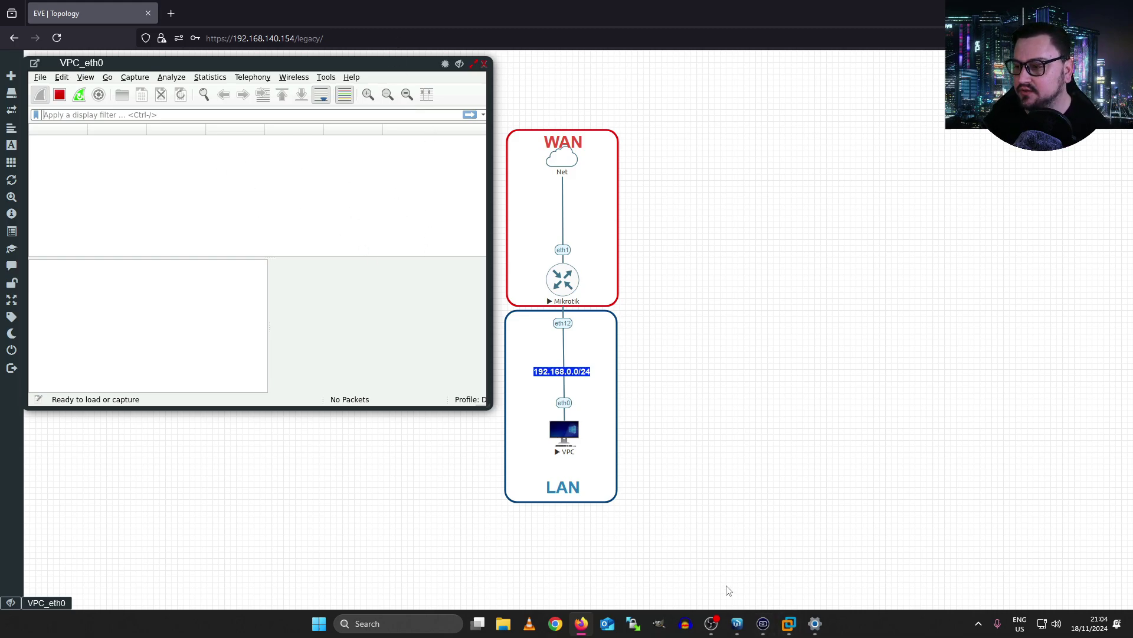
Open the VPC console, move it to the right, and run 'ip dhcp'
{"action": "left_click", "coordinate": [562, 442]}
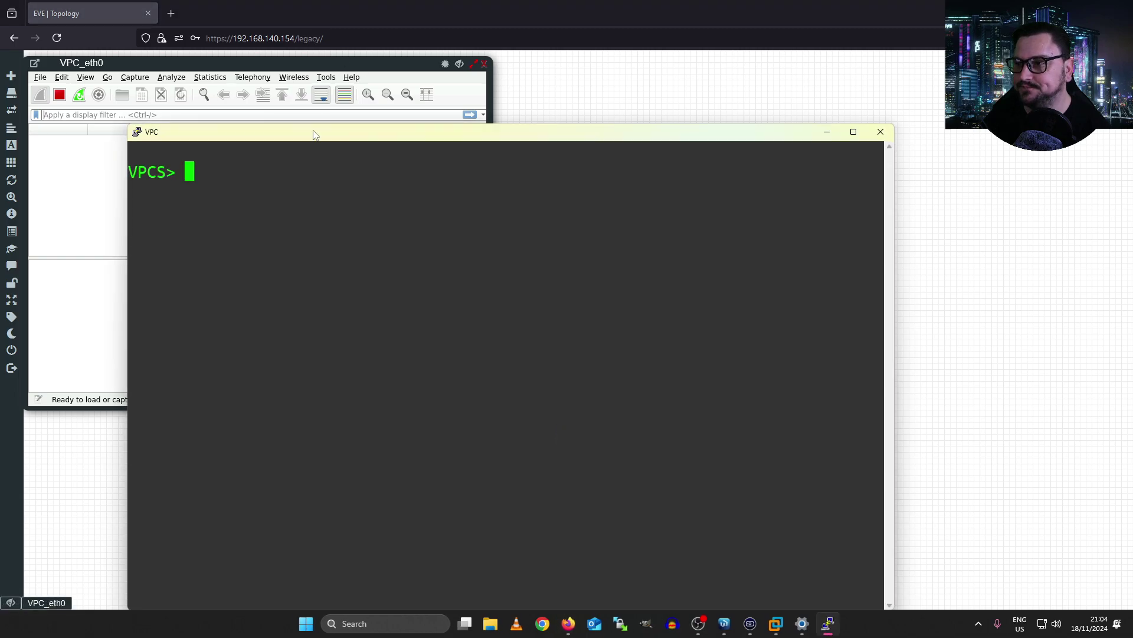
{"action": "left_click_drag", "start_coordinate": [306, 131], "coordinate": [693, 97]}
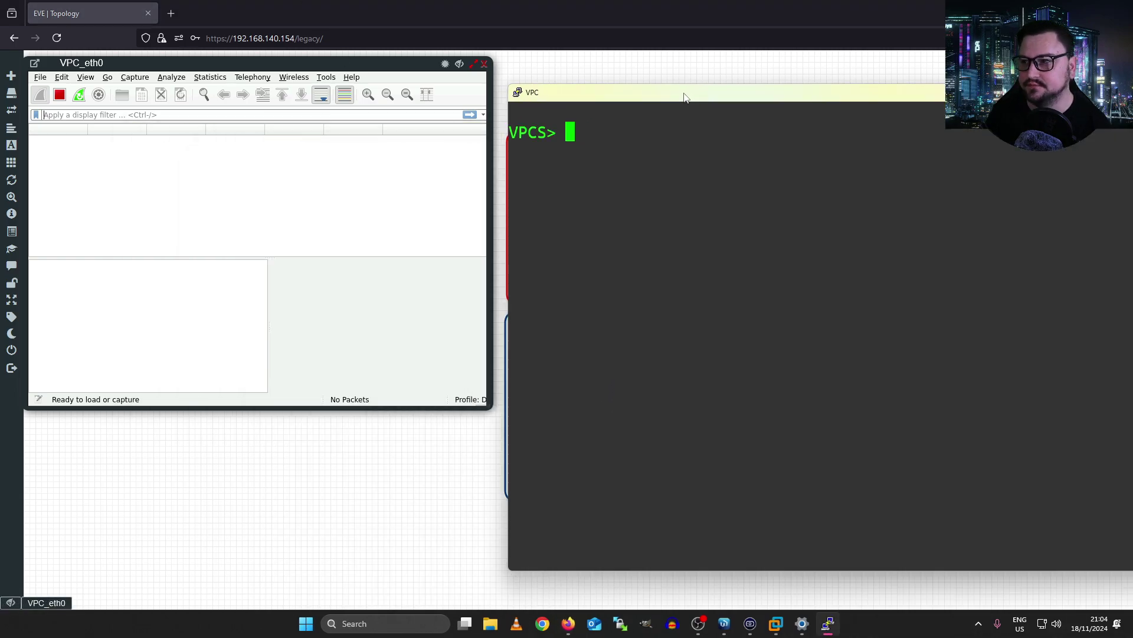
{"action": "type", "text": "ip dhcp"}
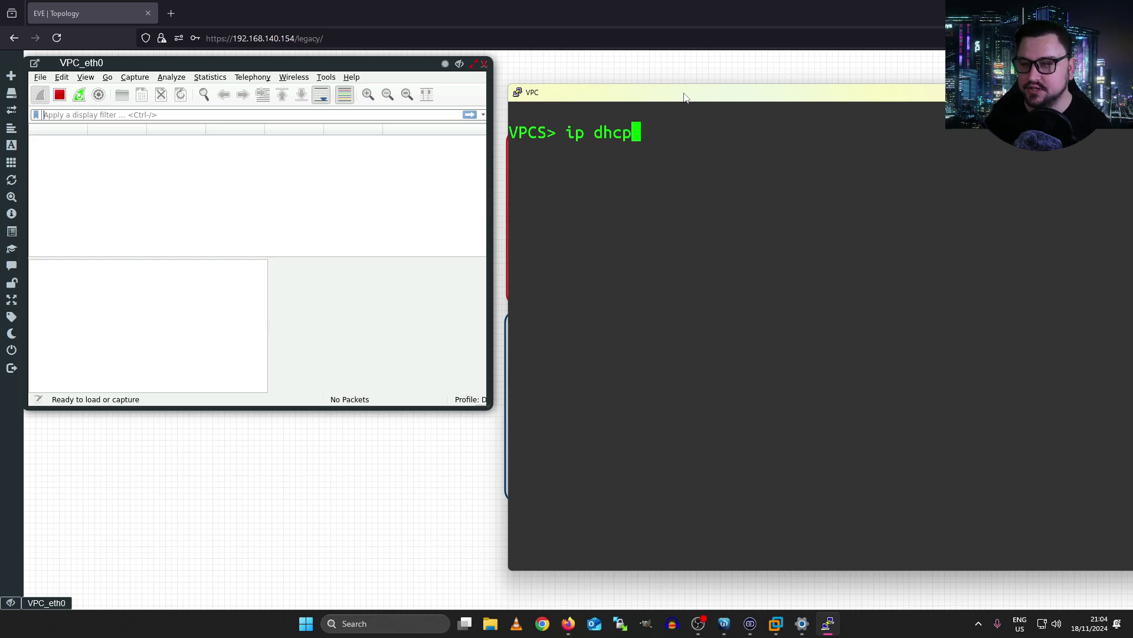
{"action": "key", "text": "Return"}
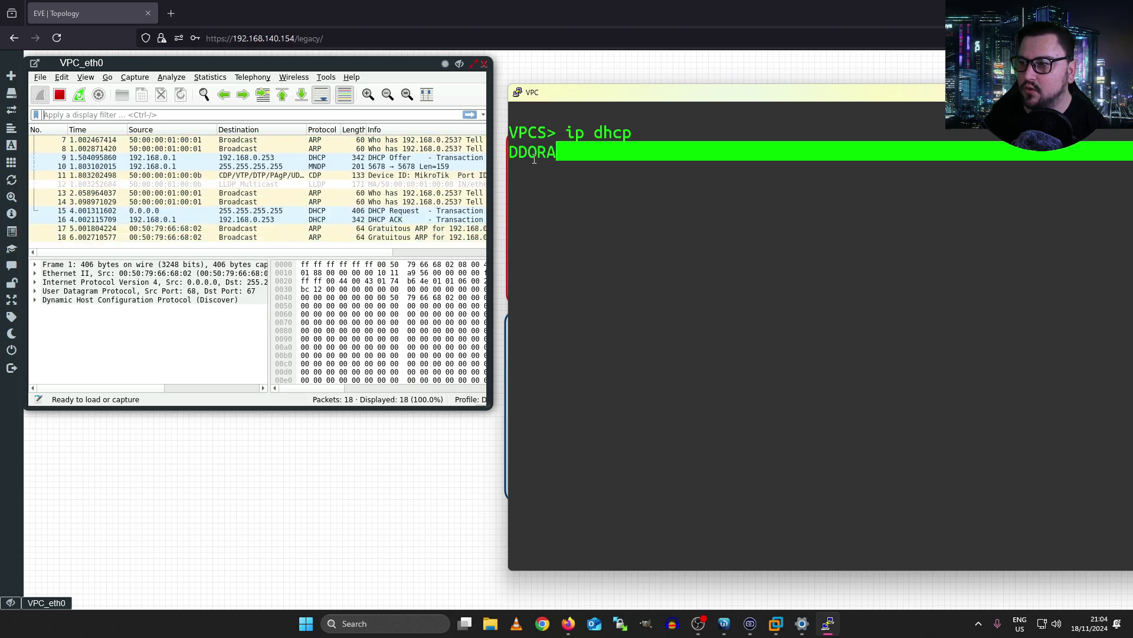
Fit the console on screen and highlight the leased 192.168.0.253 and gateway 192.168.0.1
{"action": "left_click_drag", "start_coordinate": [898, 97], "coordinate": [886, 101]}
{"action": "double_click", "coordinate": [885, 101]}
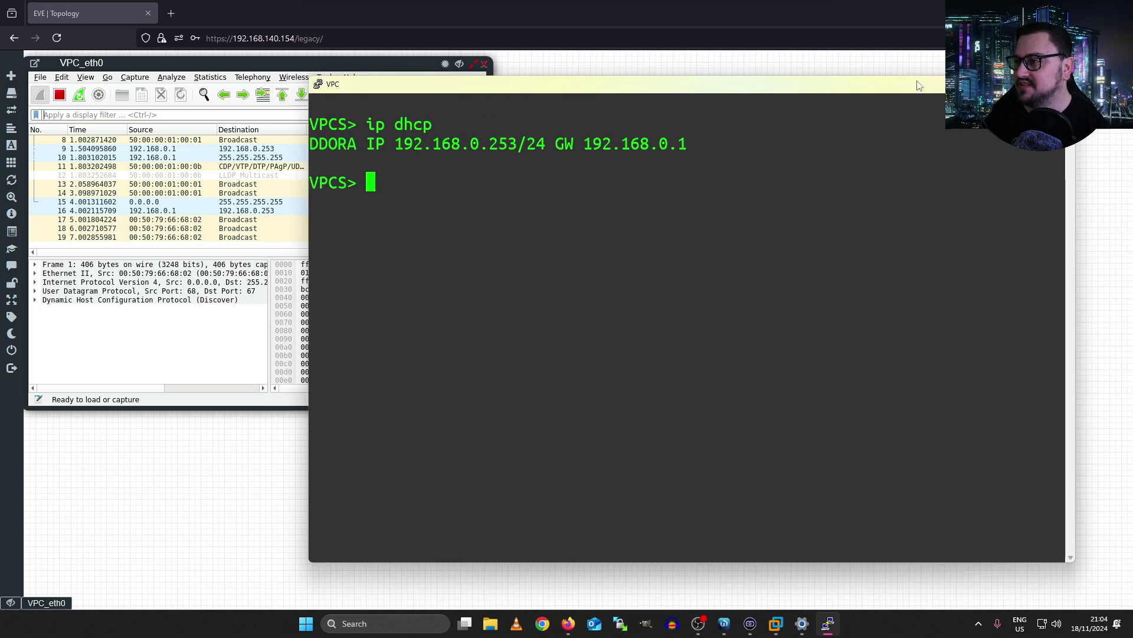
{"action": "double_click", "coordinate": [423, 141]}
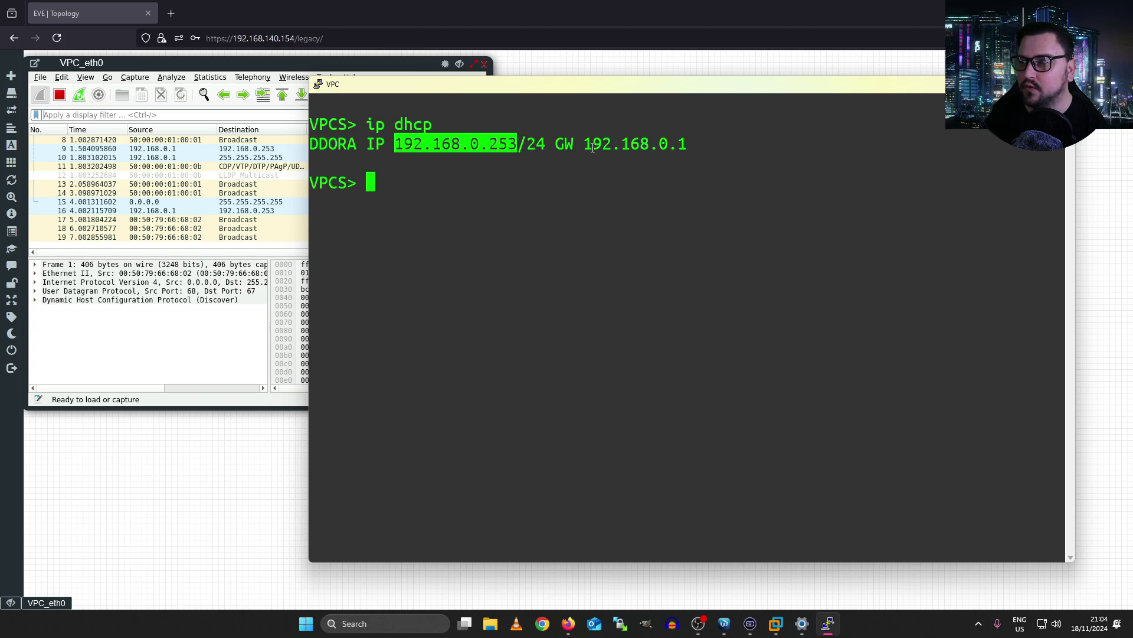
{"action": "left_click_drag", "start_coordinate": [586, 144], "coordinate": [767, 144]}
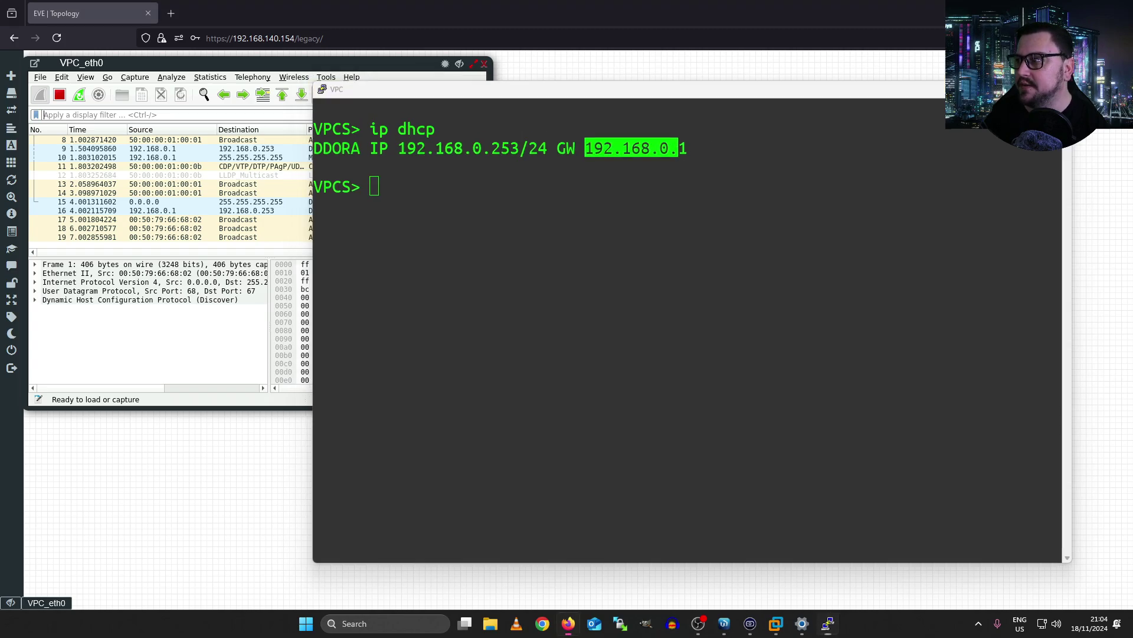
Maximize Wireshark and inspect the DHCP Discover (packet 6) and expanded Offer (packet 9)
{"action": "left_click", "coordinate": [515, 68]}
{"action": "left_click", "coordinate": [476, 64]}
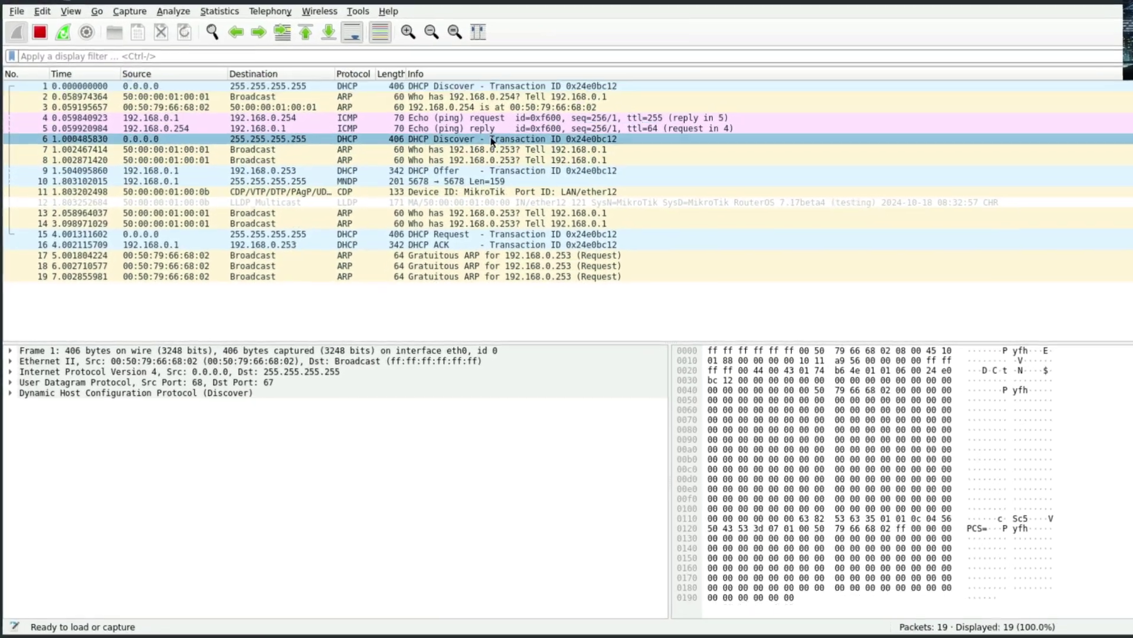
{"action": "left_click", "coordinate": [491, 142]}
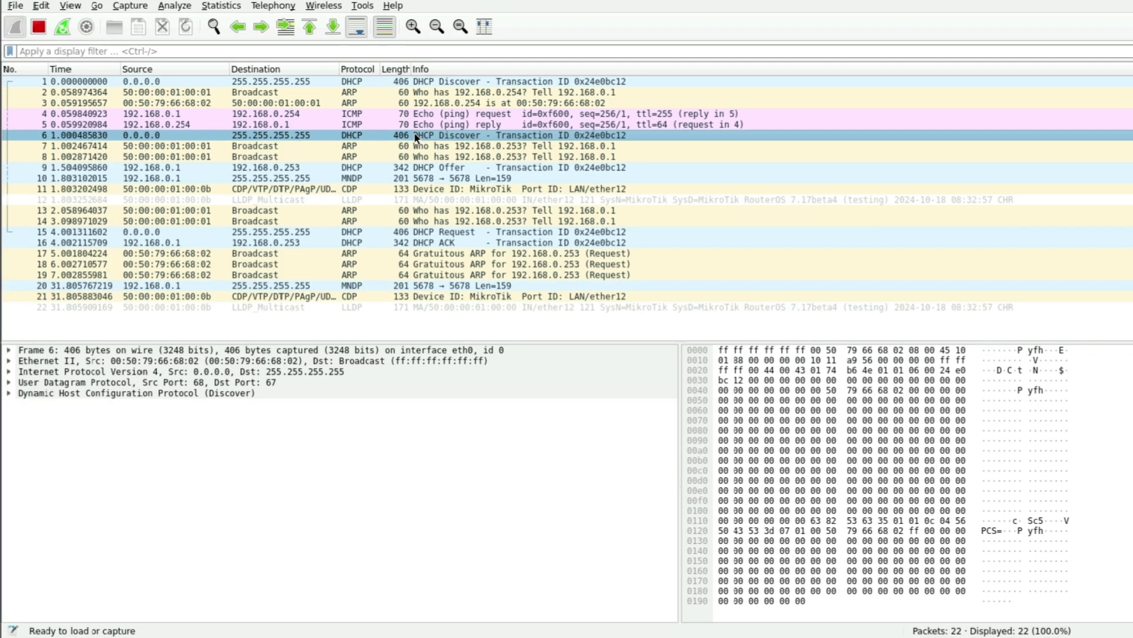
{"action": "left_click", "coordinate": [373, 168]}
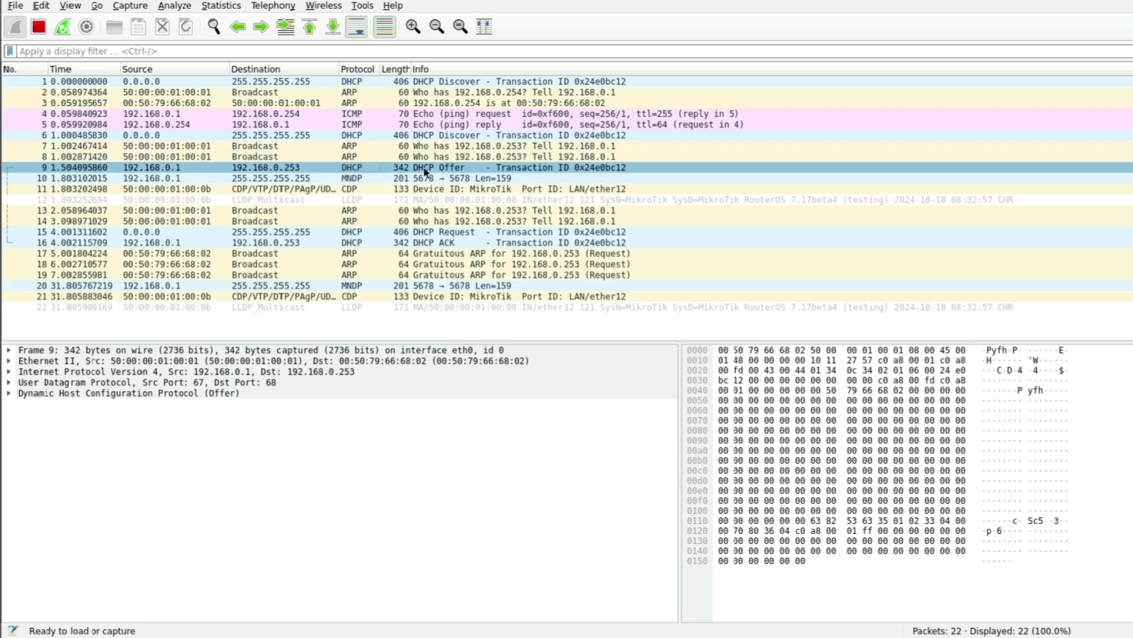
{"action": "left_click", "coordinate": [9, 393]}
{"action": "scroll", "coordinate": [207, 417], "scroll_direction": "down", "scroll_amount": 1}
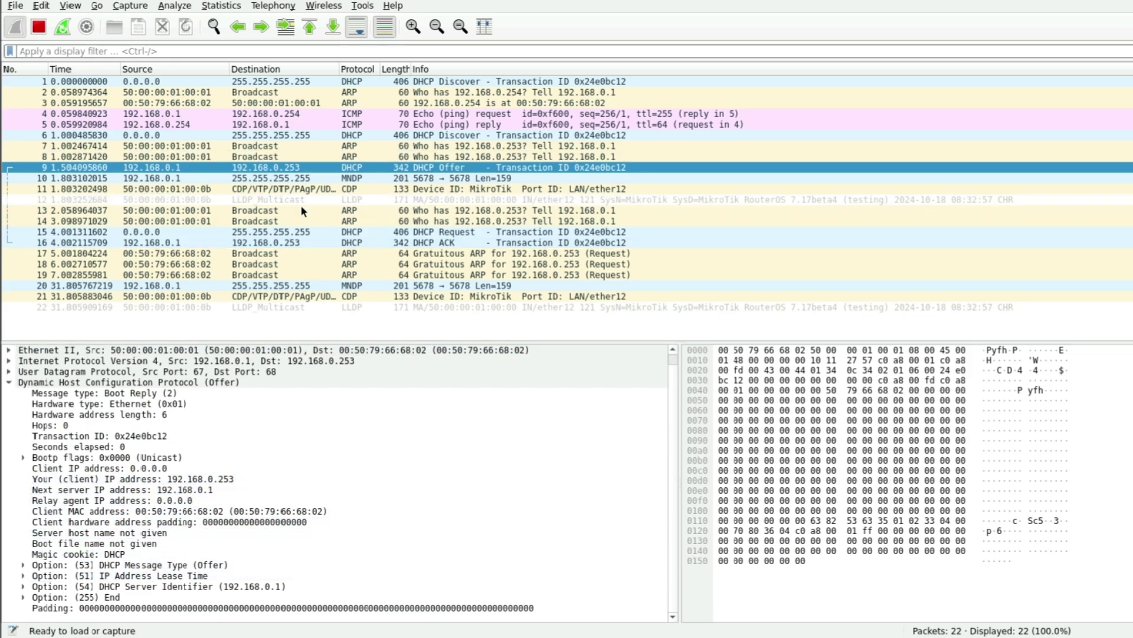
Inspect the DHCP Request (packet 15) and ACK (packet 16), toggling its Domain Name Server option
{"action": "left_click", "coordinate": [389, 232]}
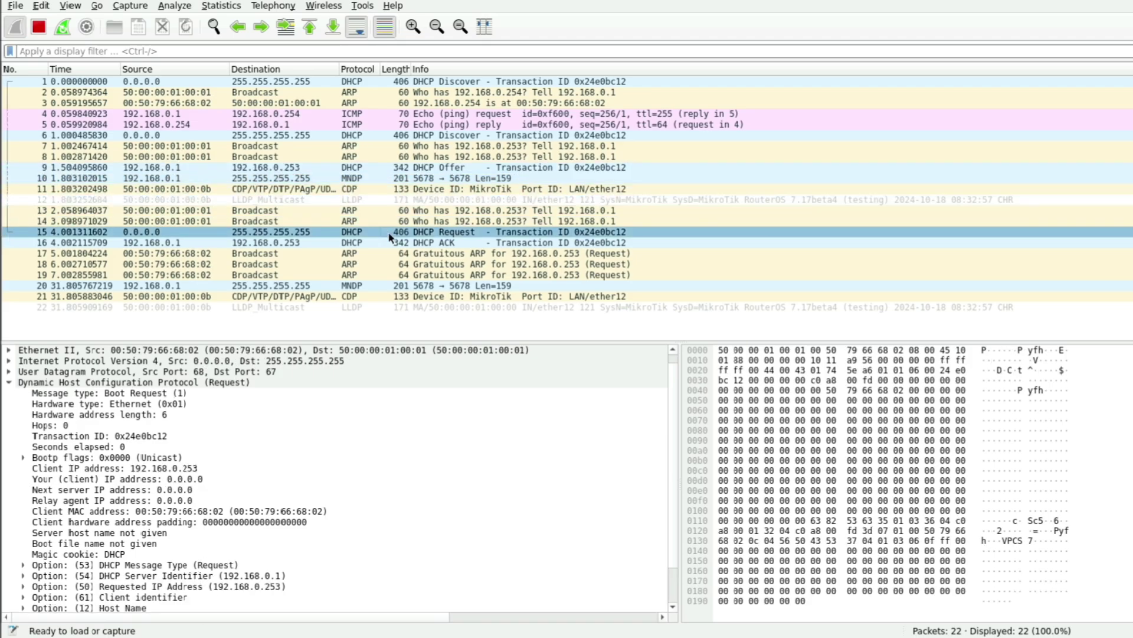
{"action": "scroll", "coordinate": [273, 438], "scroll_direction": "down", "scroll_amount": 1}
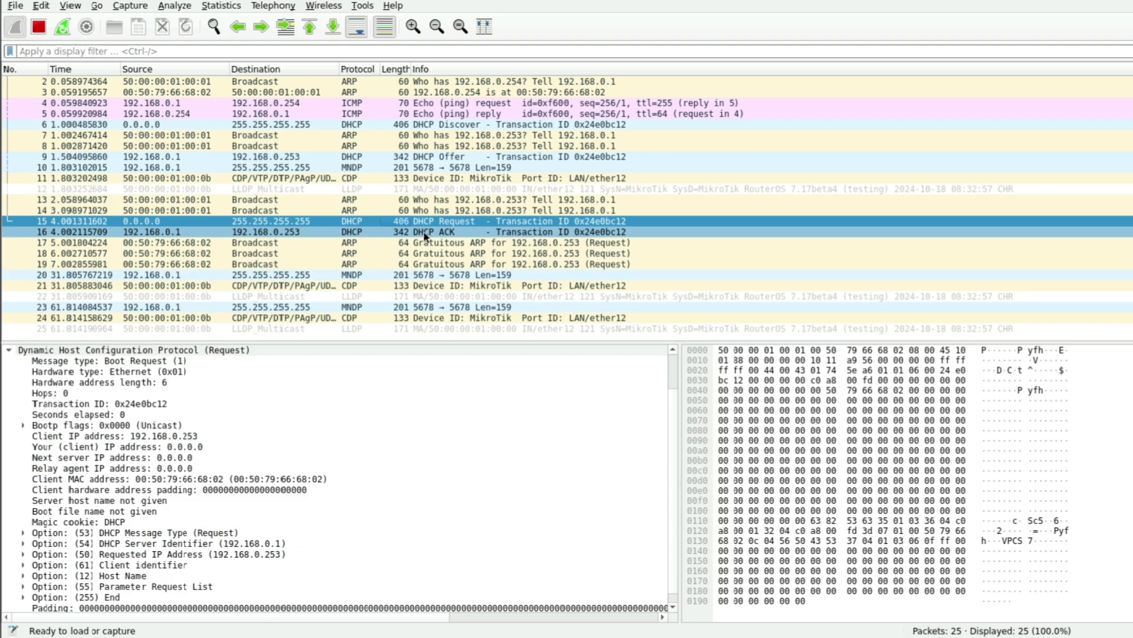
{"action": "left_click", "coordinate": [448, 233]}
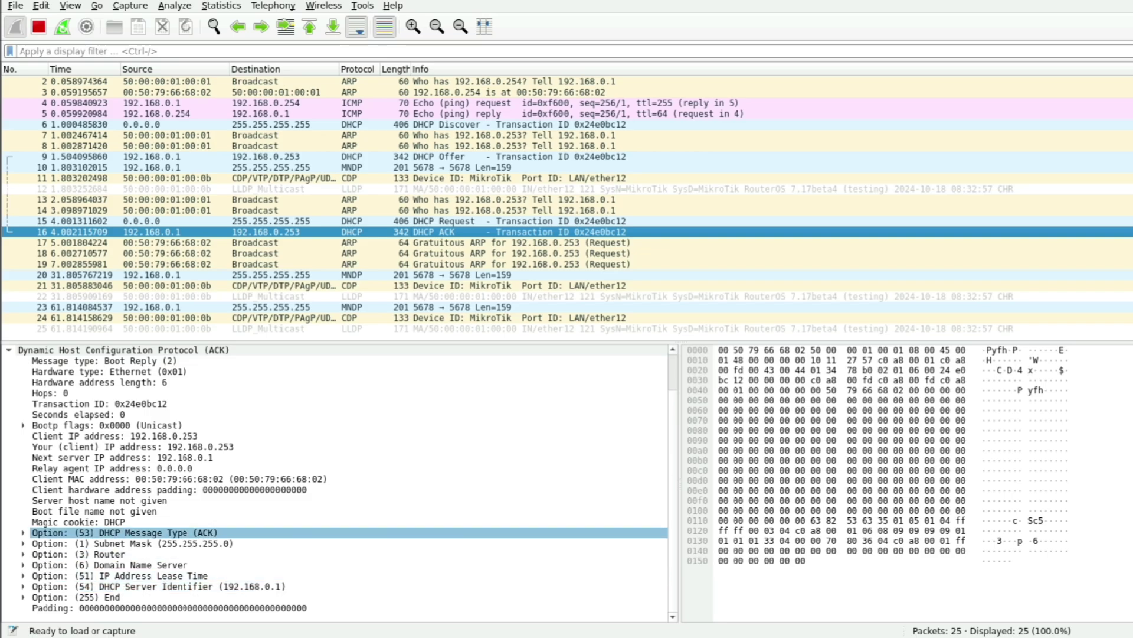
{"action": "left_click", "coordinate": [24, 565]}
{"action": "left_click", "coordinate": [24, 565]}
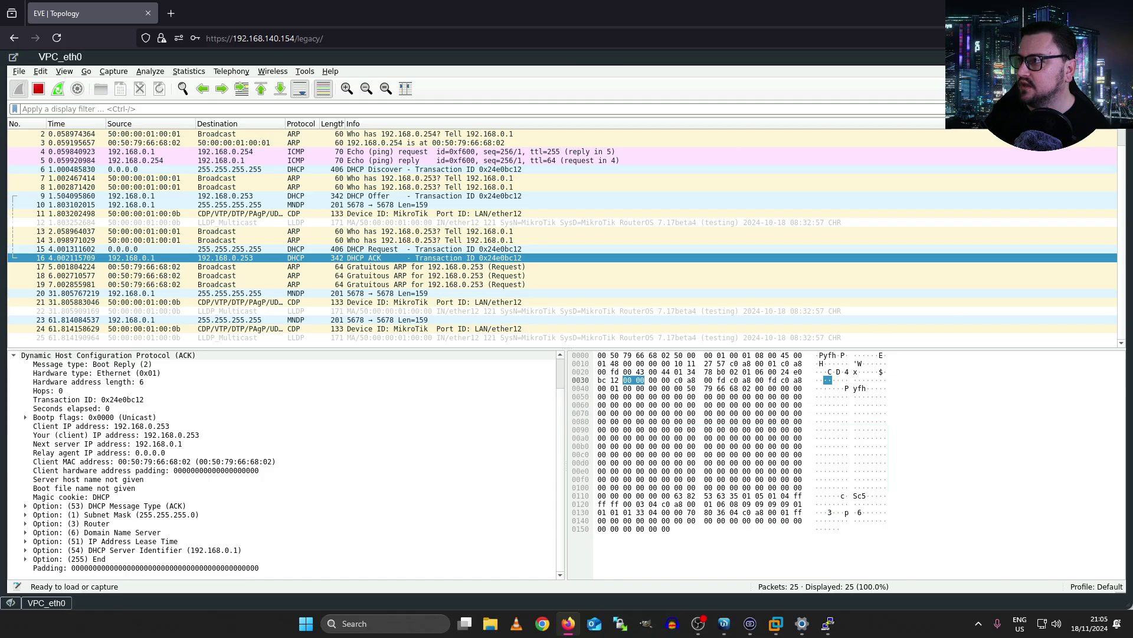
Restore the capture window and run 'ping 8.8.8.8' in the VPC console
{"action": "left_click", "coordinate": [1118, 2]}
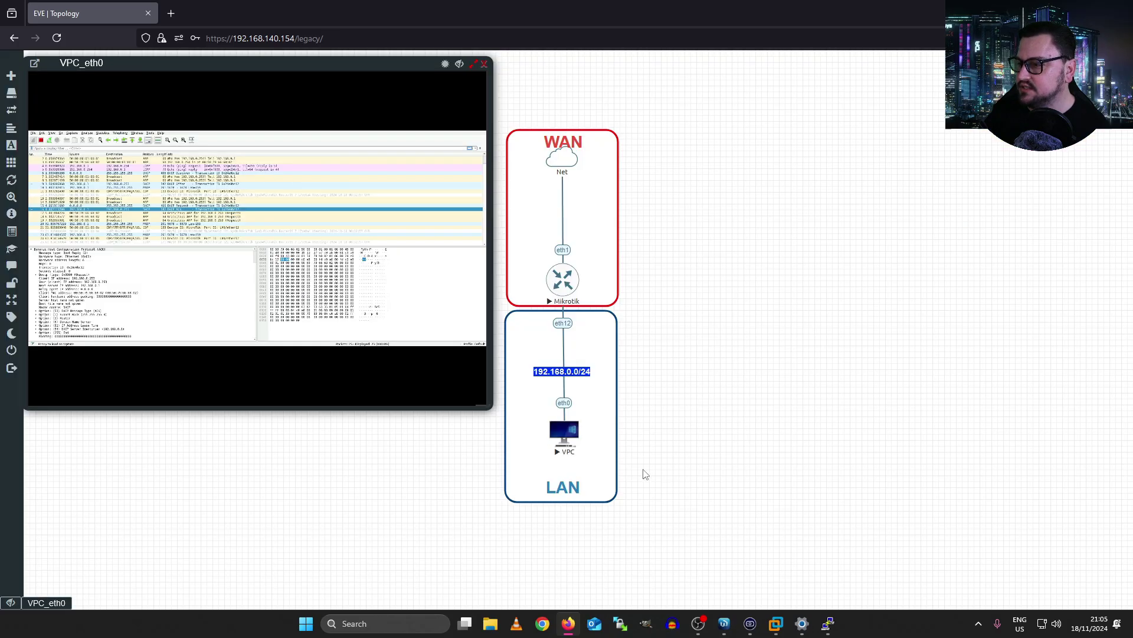
{"action": "left_click", "coordinate": [828, 623]}
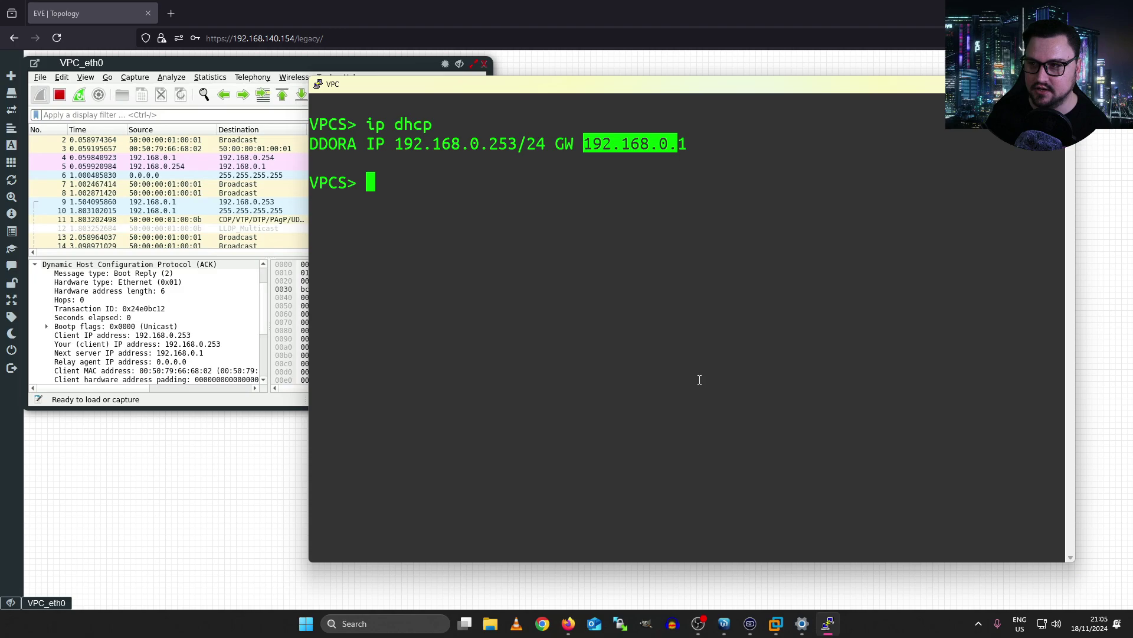
{"action": "type", "text": "ping 8.8.8.8"}
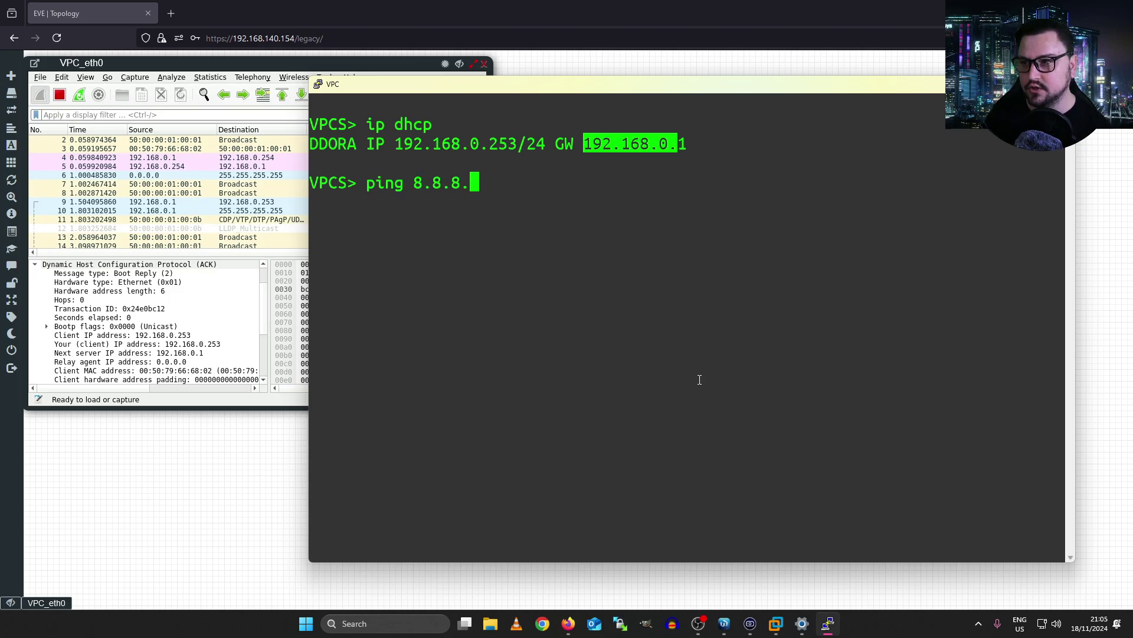
{"action": "key", "text": "Return"}
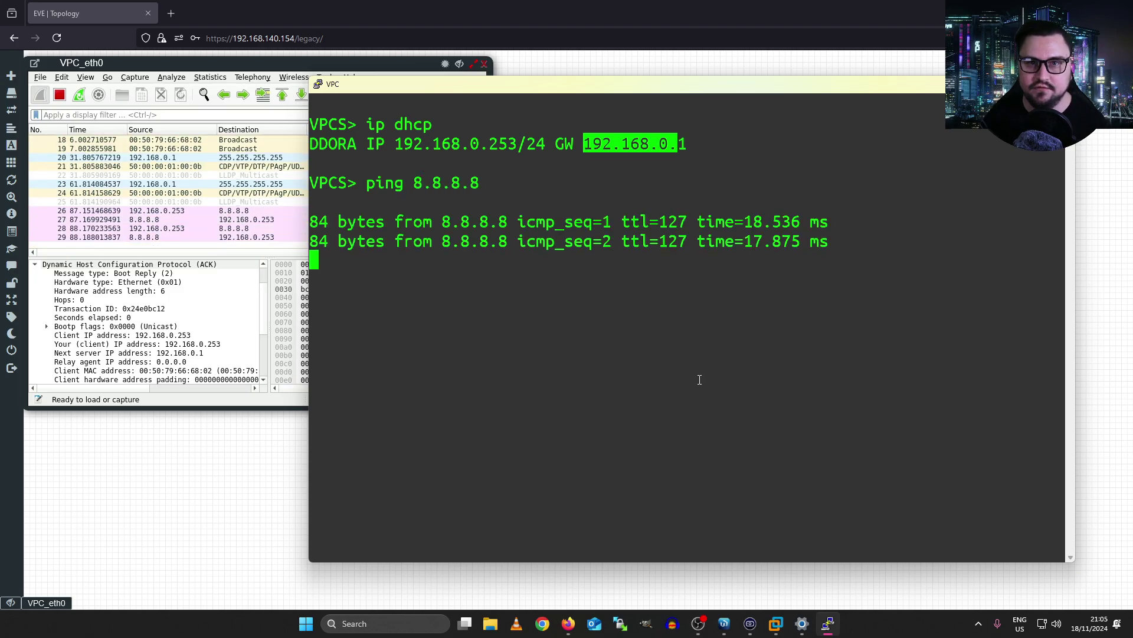